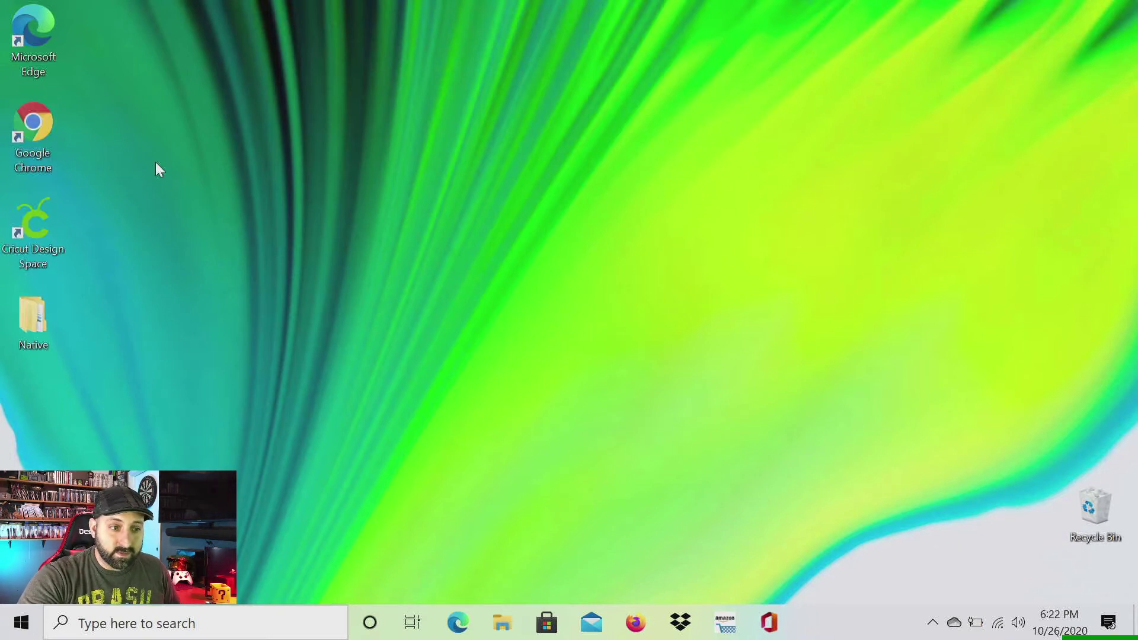
Open Google Chrome in a maximized window and search the web for "obs studio".
{"action": "double_click", "coordinate": [53, 133]}
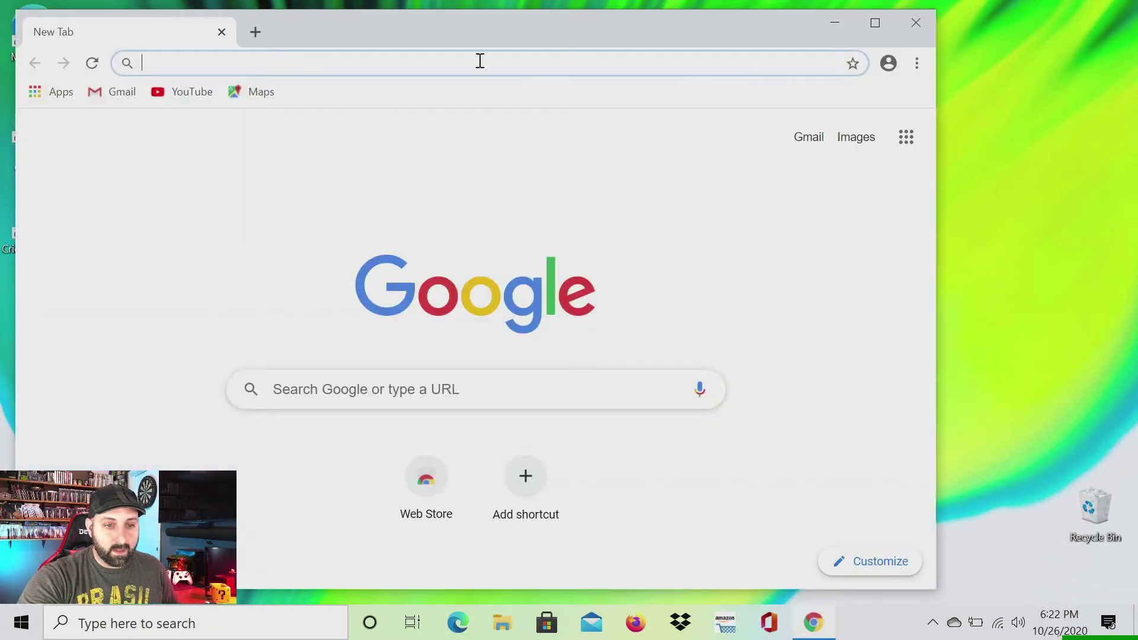
{"action": "left_click", "coordinate": [874, 22]}
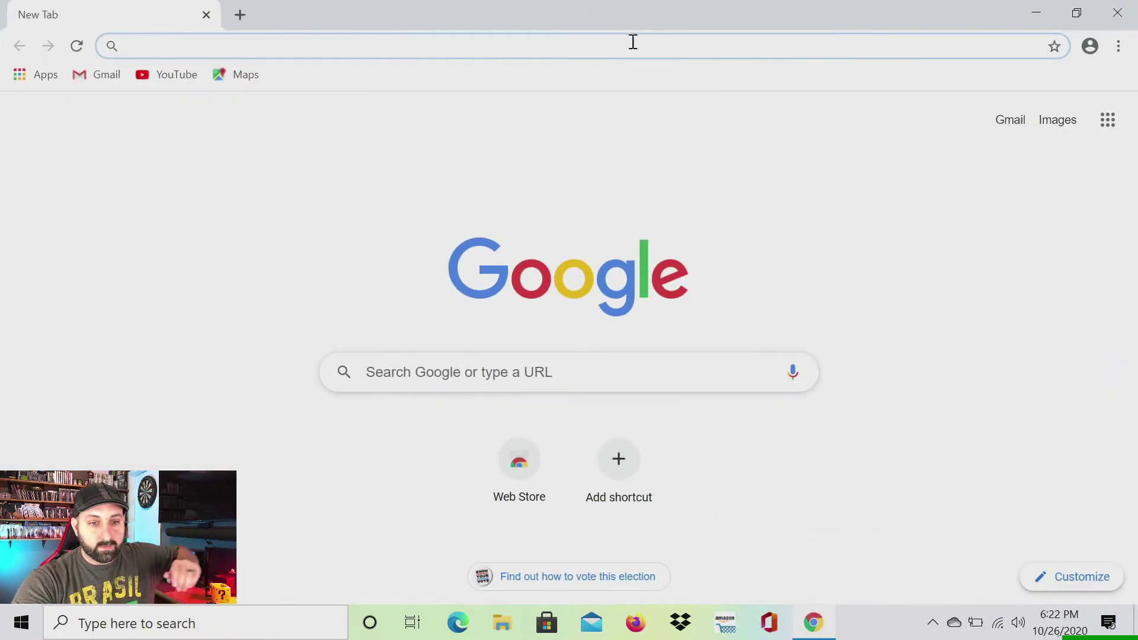
{"action": "left_click", "coordinate": [634, 45]}
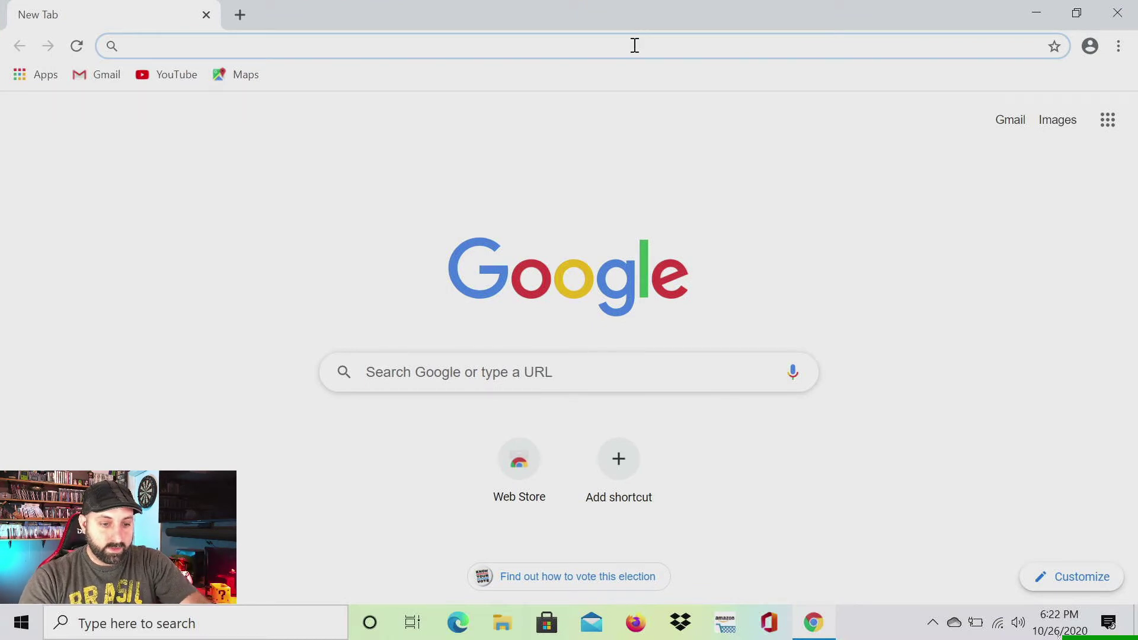
{"action": "type", "text": "obs stud"}
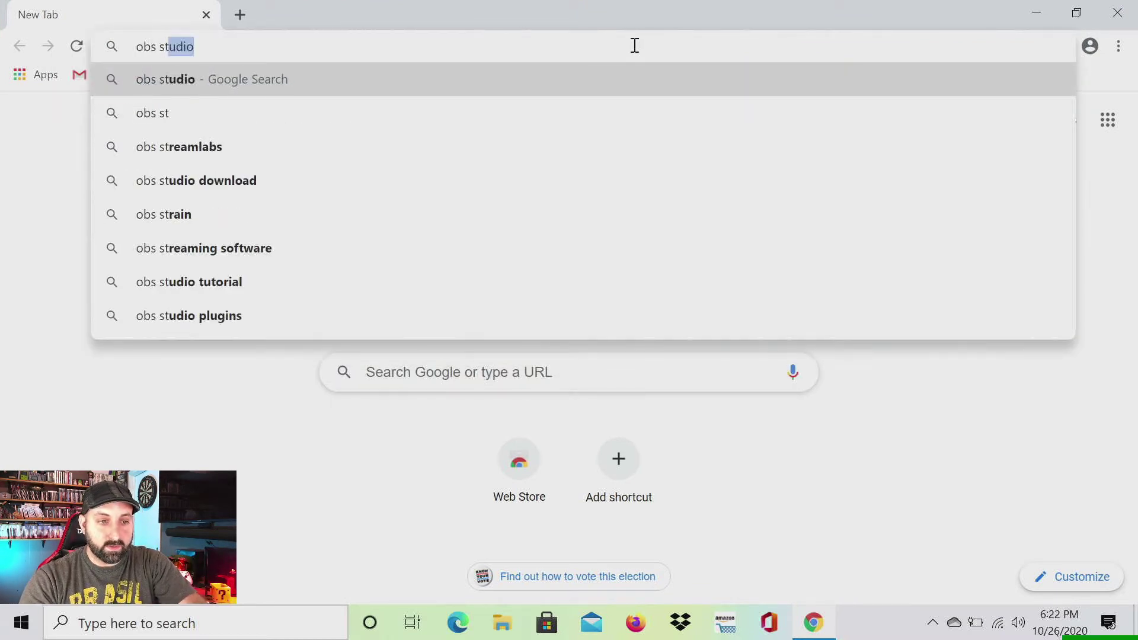
{"action": "type", "text": "io"}
{"action": "key", "text": "Return"}
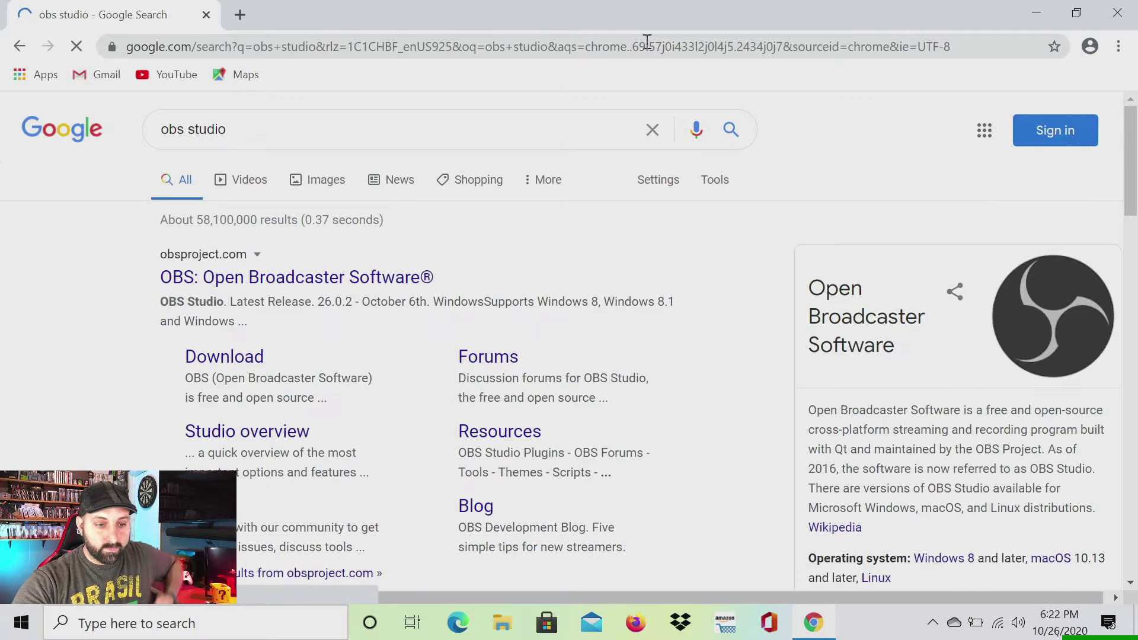
Download the Windows version of OBS Studio from obsproject.com and show the installer in its folder.
{"action": "left_click", "coordinate": [218, 280]}
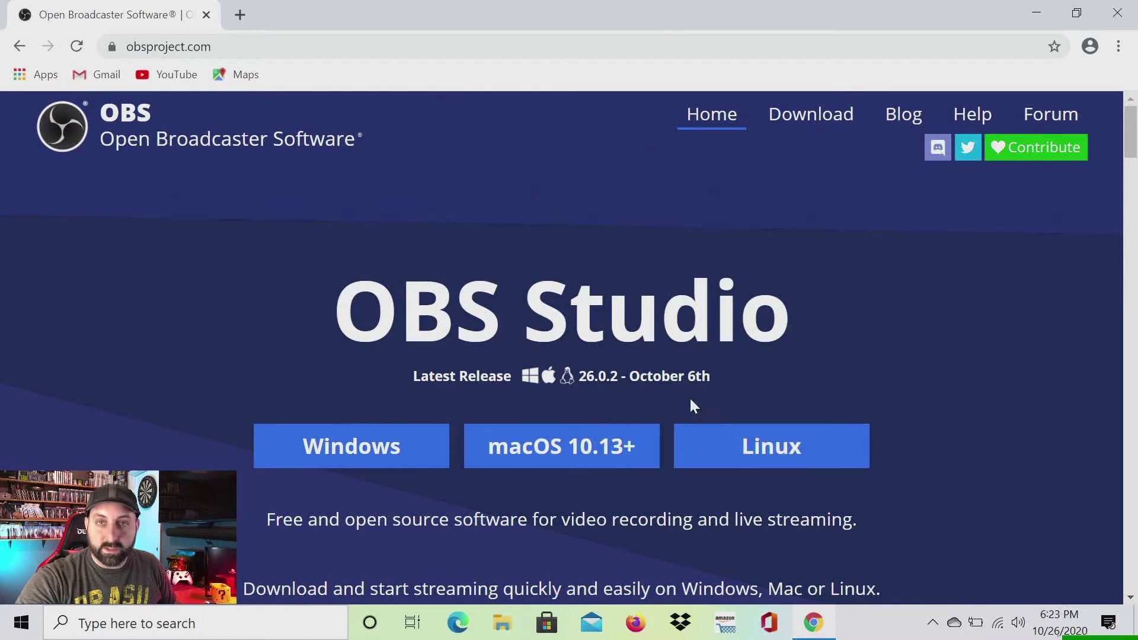
{"action": "left_click", "coordinate": [375, 449]}
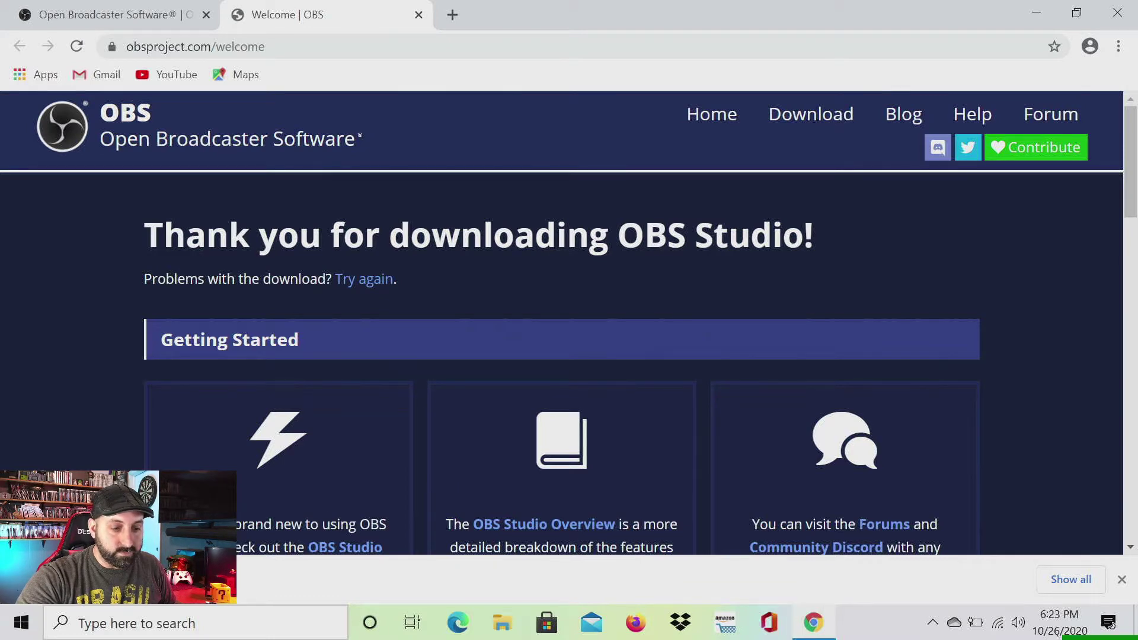
{"action": "right_click", "coordinate": [173, 568]}
{"action": "left_click", "coordinate": [255, 519]}
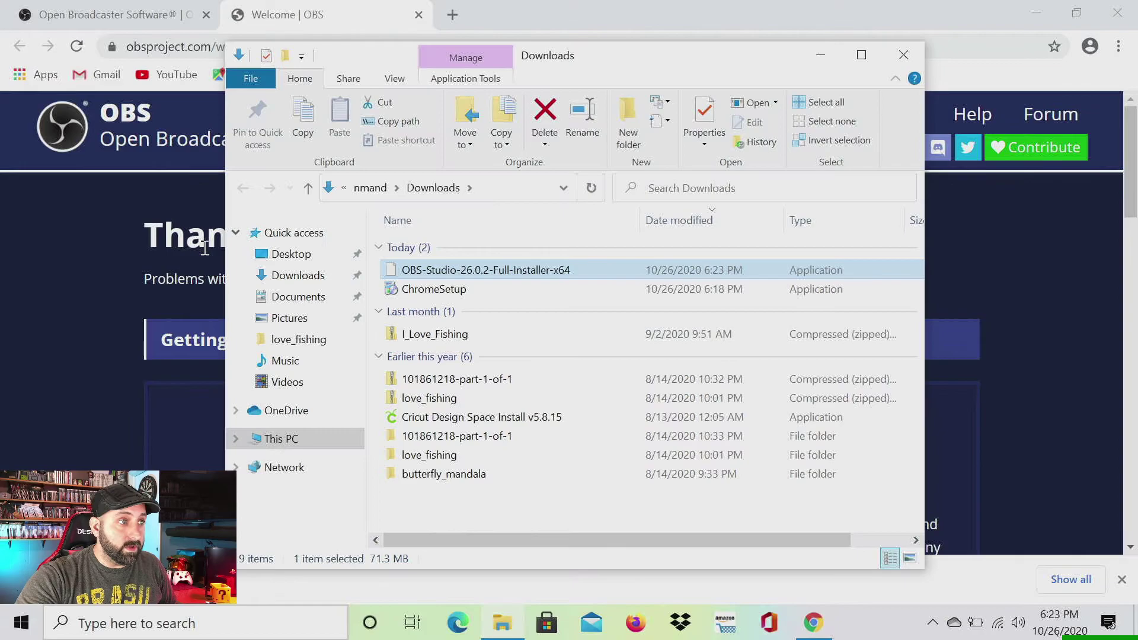
Run OBS-Studio-26.0.2-Full-Installer-x64, allow it to make changes, and install to C:\Program Files\obs-studio.
{"action": "double_click", "coordinate": [471, 271]}
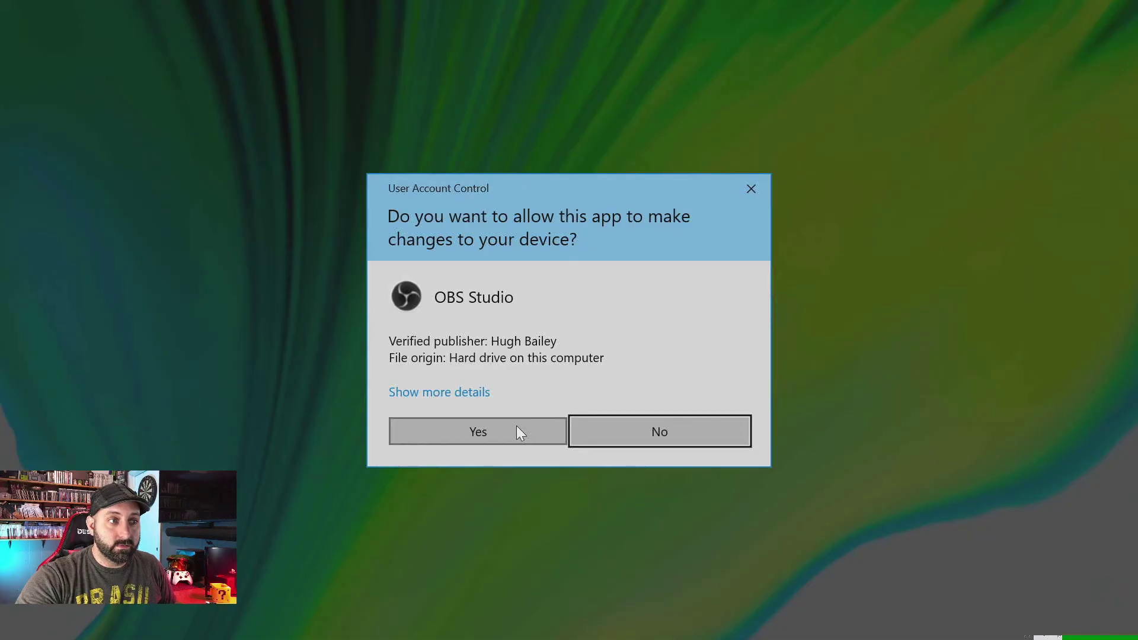
{"action": "left_click", "coordinate": [517, 427]}
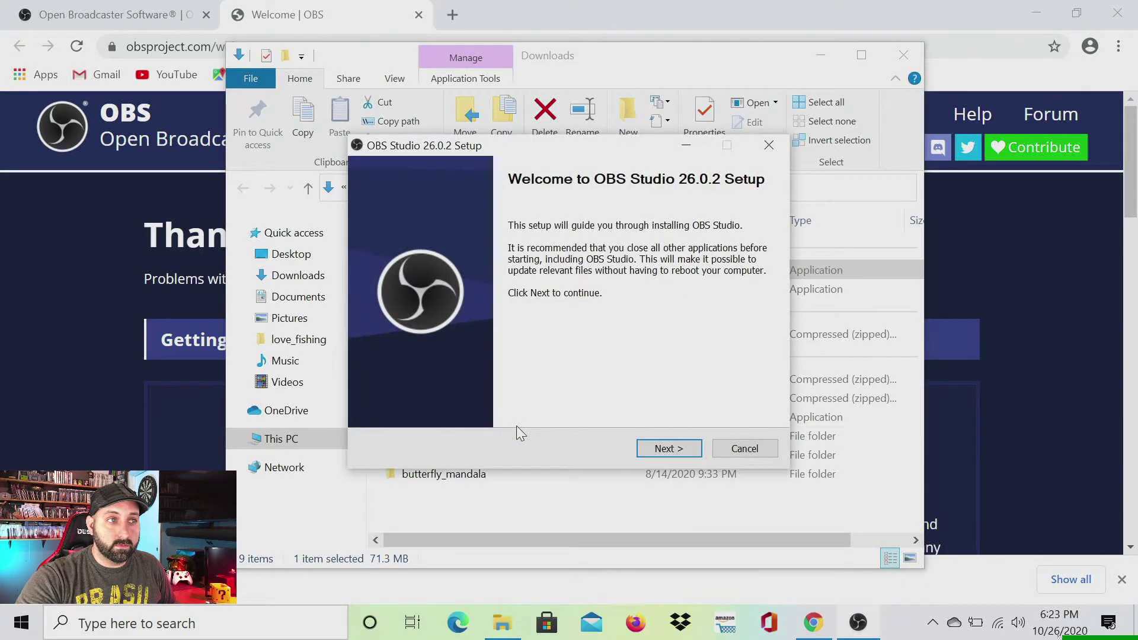
{"action": "left_click", "coordinate": [679, 450]}
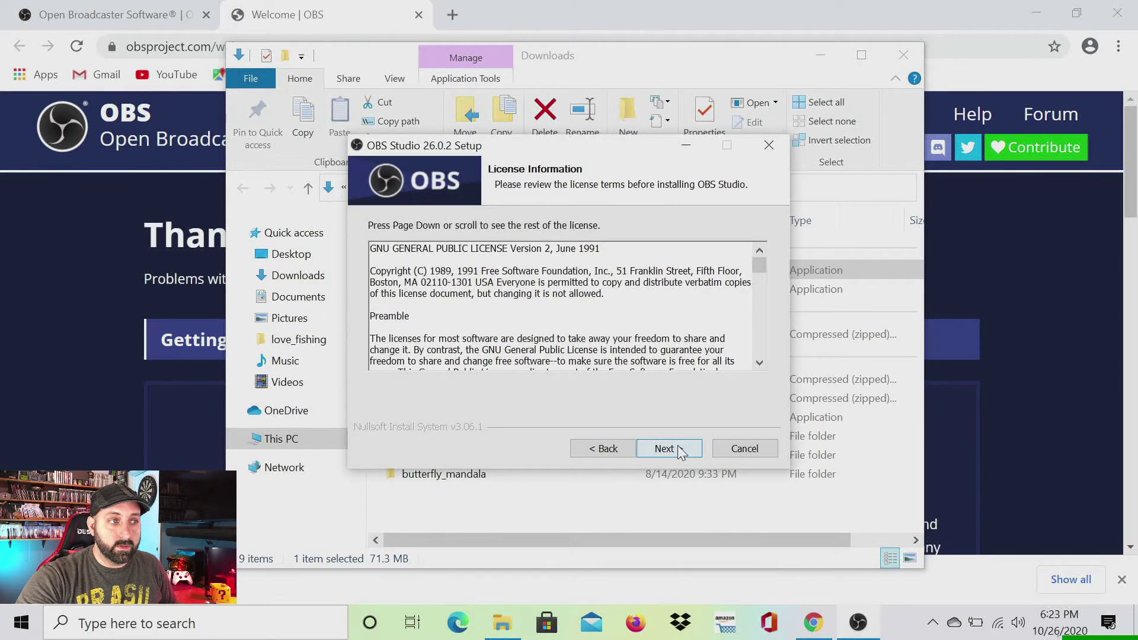
{"action": "left_click", "coordinate": [680, 450]}
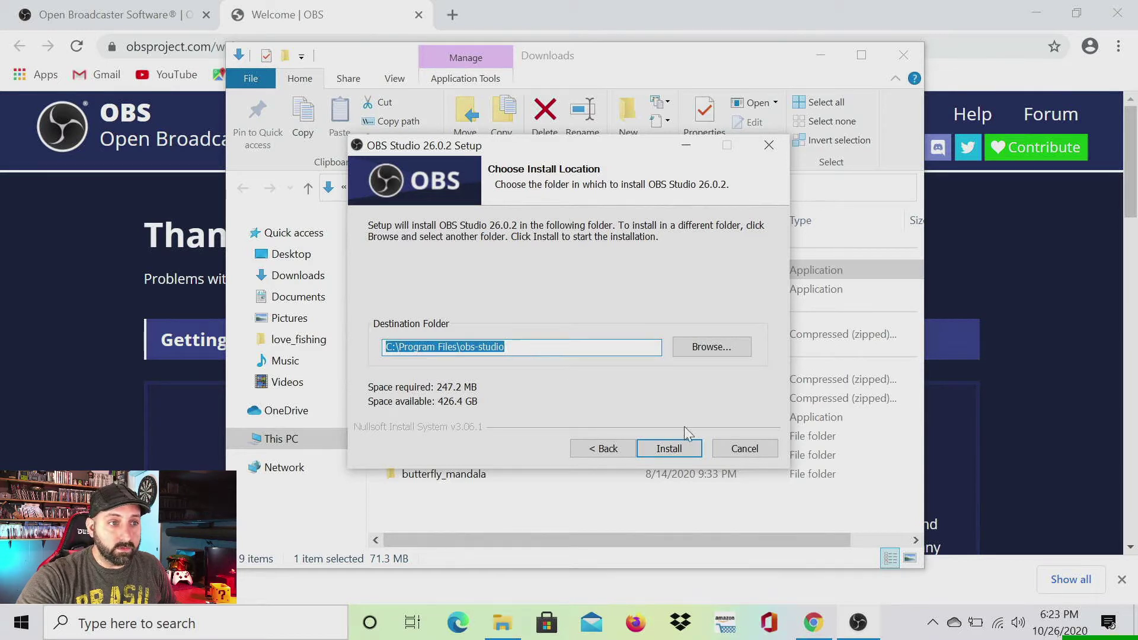
{"action": "left_click", "coordinate": [681, 450]}
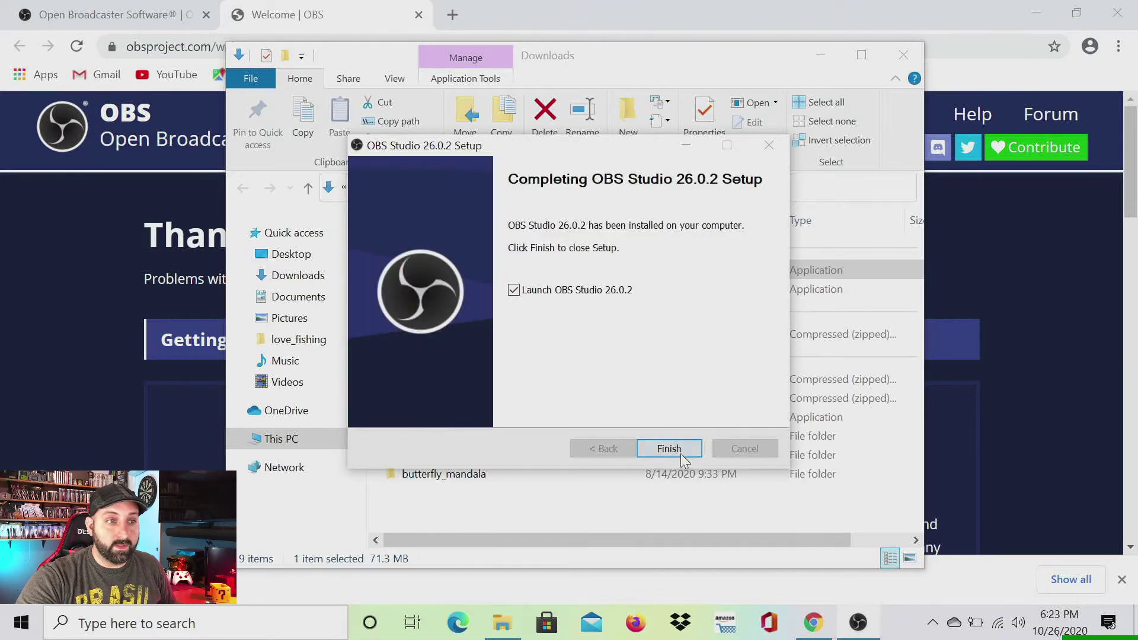
Finish the setup with OBS Studio 26.0.2 set to launch, and clear the Downloads and browser windows off the screen.
{"action": "left_click", "coordinate": [643, 448]}
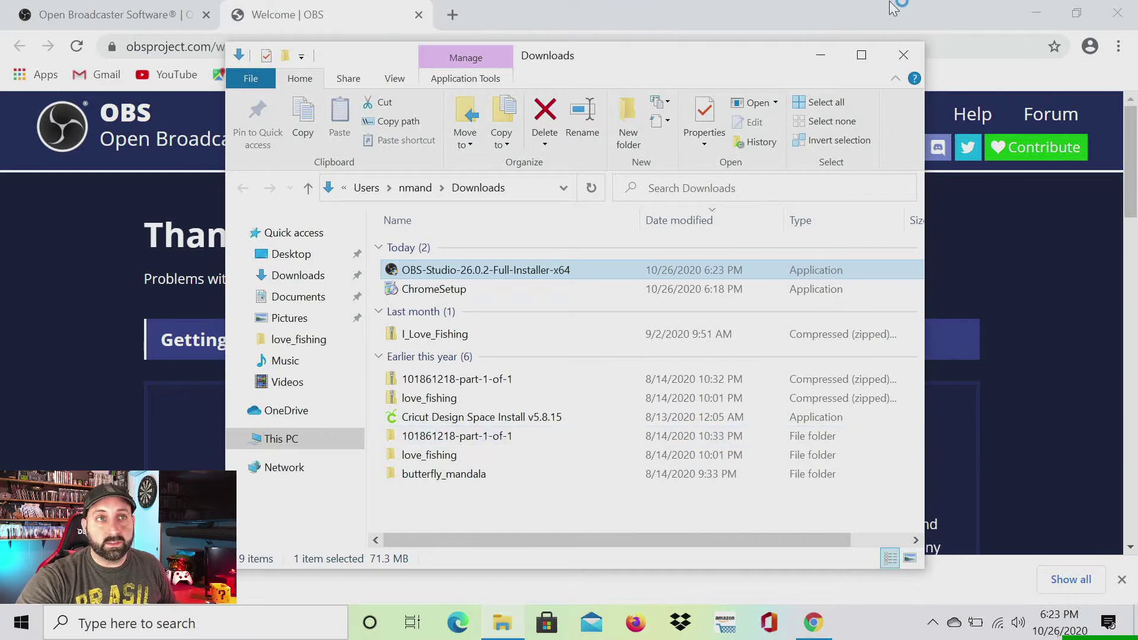
{"action": "left_click", "coordinate": [820, 55]}
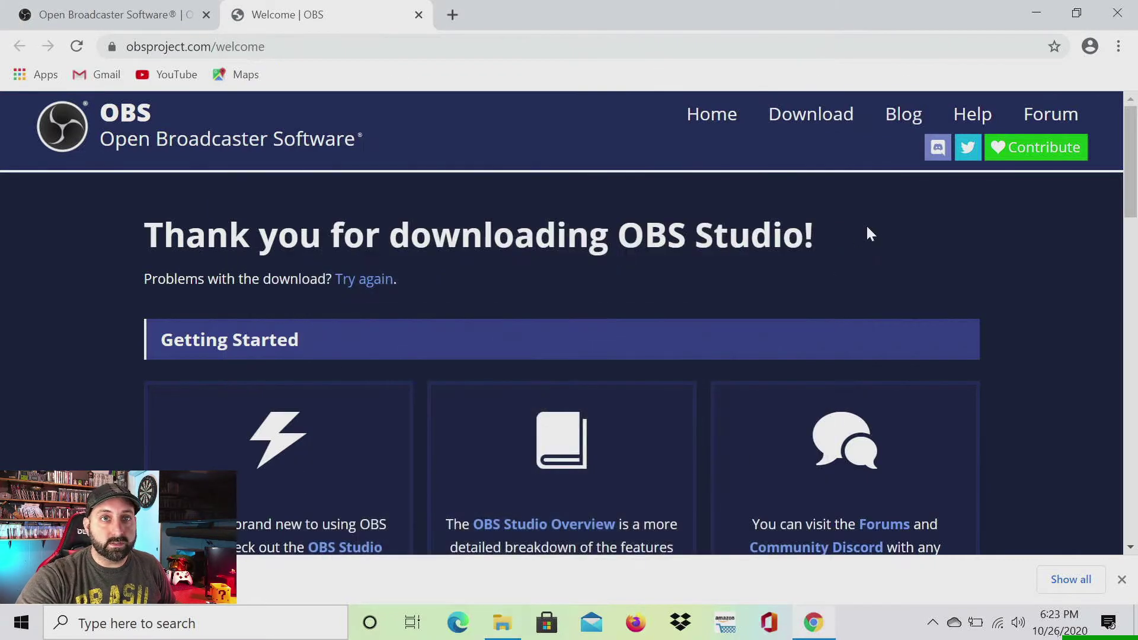
{"action": "left_click", "coordinate": [1117, 12]}
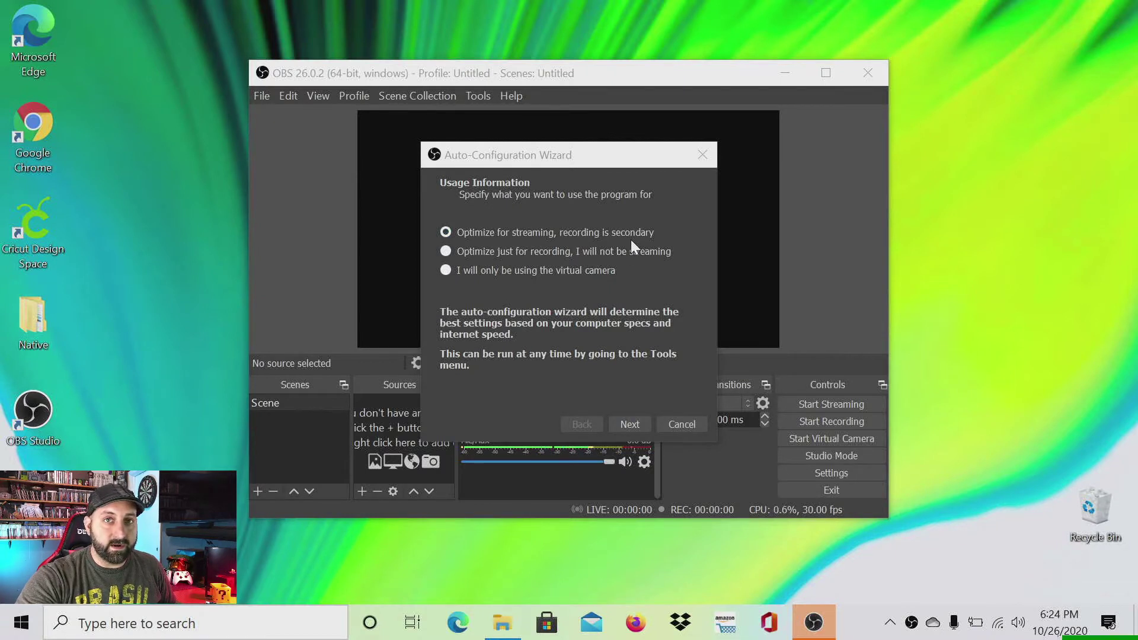
Review the auto-configuration wizard's usage, video and stream pages, including the full list of streaming services.
{"action": "left_click", "coordinate": [626, 425]}
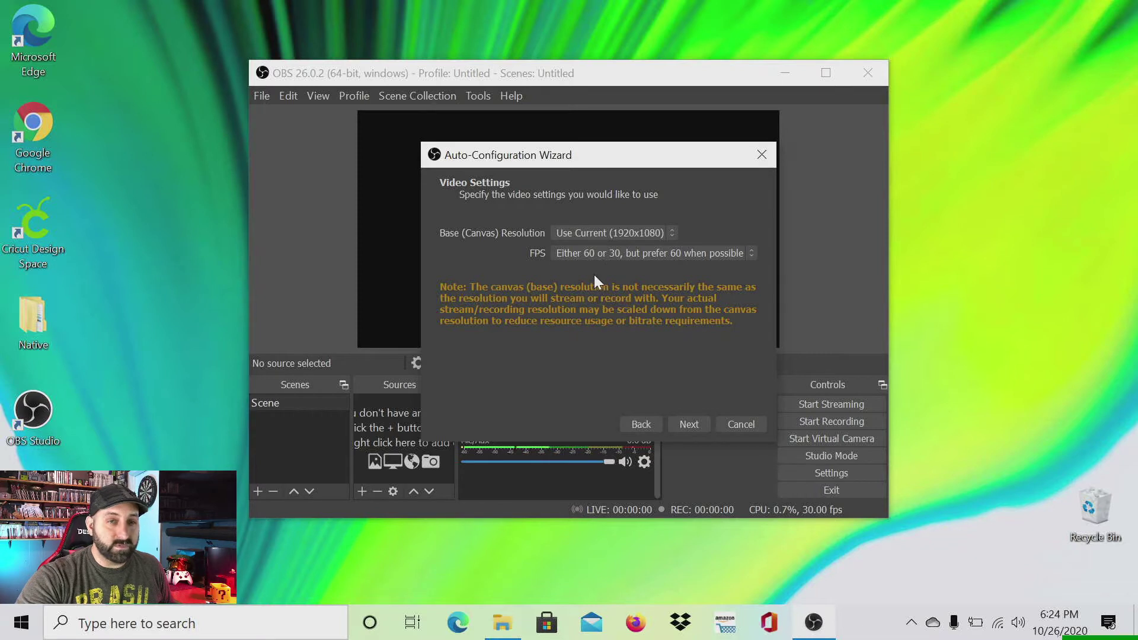
{"action": "left_click", "coordinate": [687, 425]}
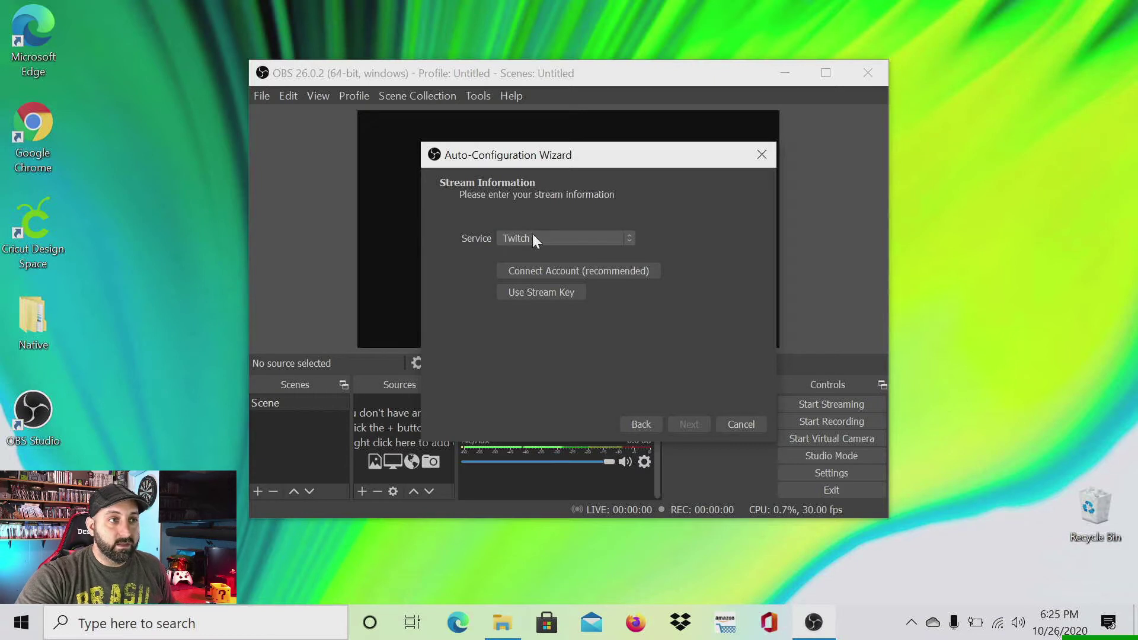
{"action": "left_click", "coordinate": [631, 239]}
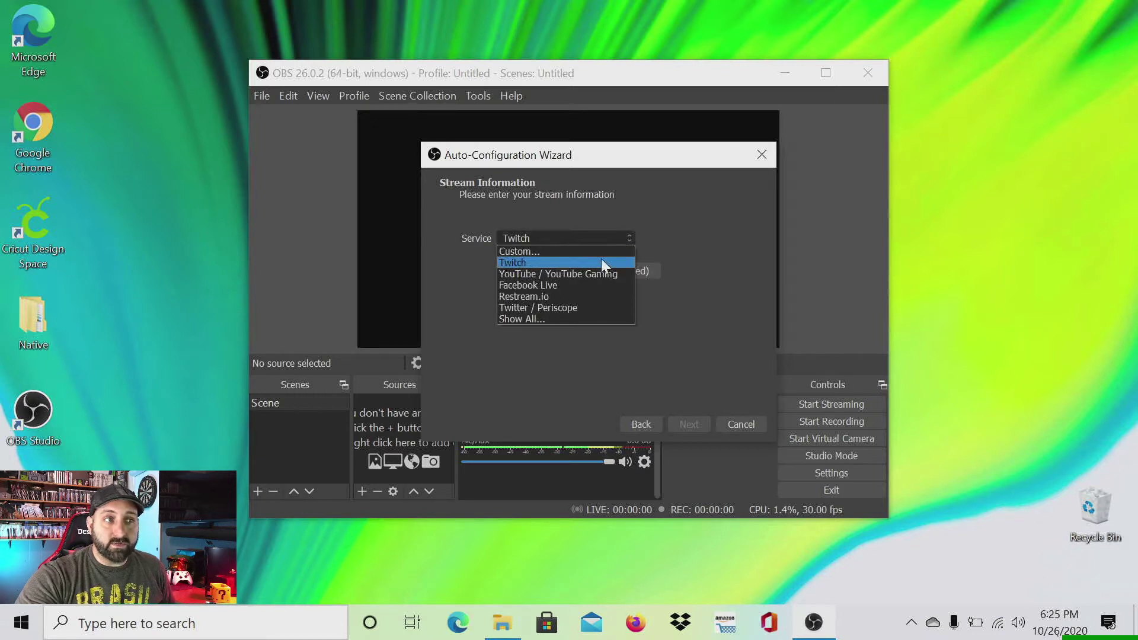
{"action": "left_click", "coordinate": [559, 318]}
{"action": "scroll", "coordinate": [573, 272], "scroll_direction": "down", "scroll_amount": 5}
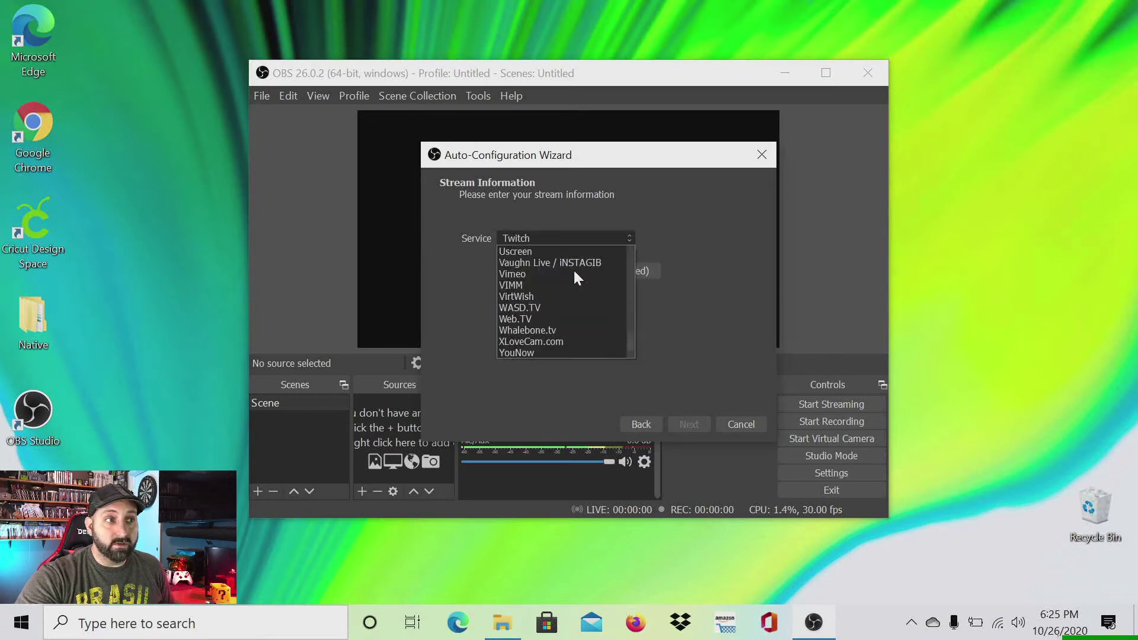
{"action": "scroll", "coordinate": [580, 287], "scroll_direction": "up", "scroll_amount": 20}
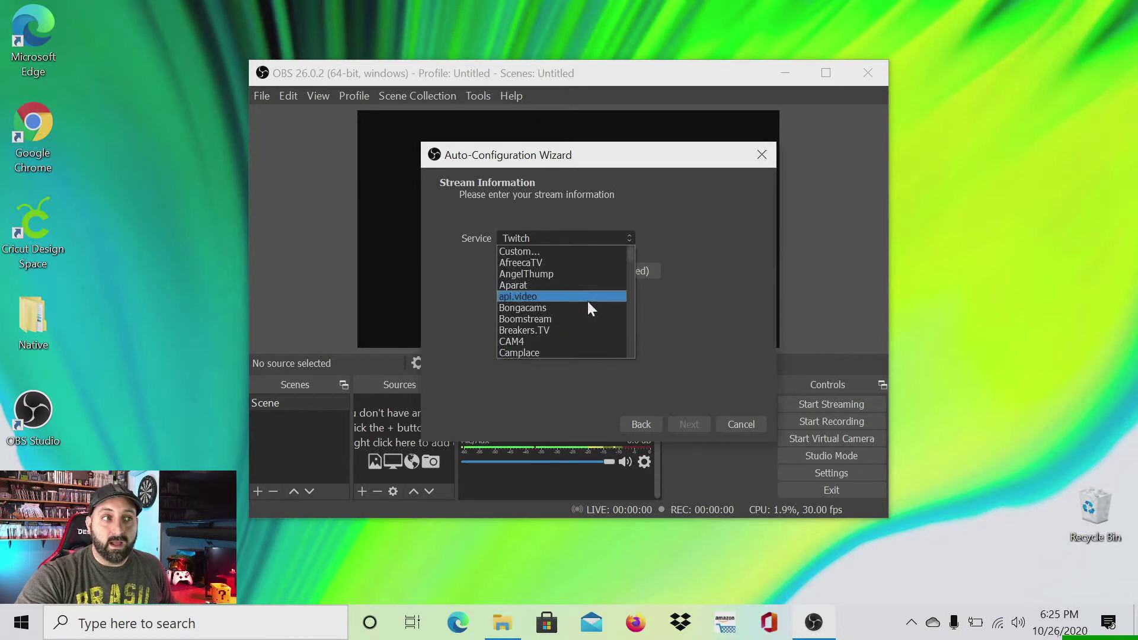
{"action": "scroll", "coordinate": [587, 301], "scroll_direction": "down", "scroll_amount": 9}
{"action": "scroll", "coordinate": [585, 297], "scroll_direction": "down", "scroll_amount": 1}
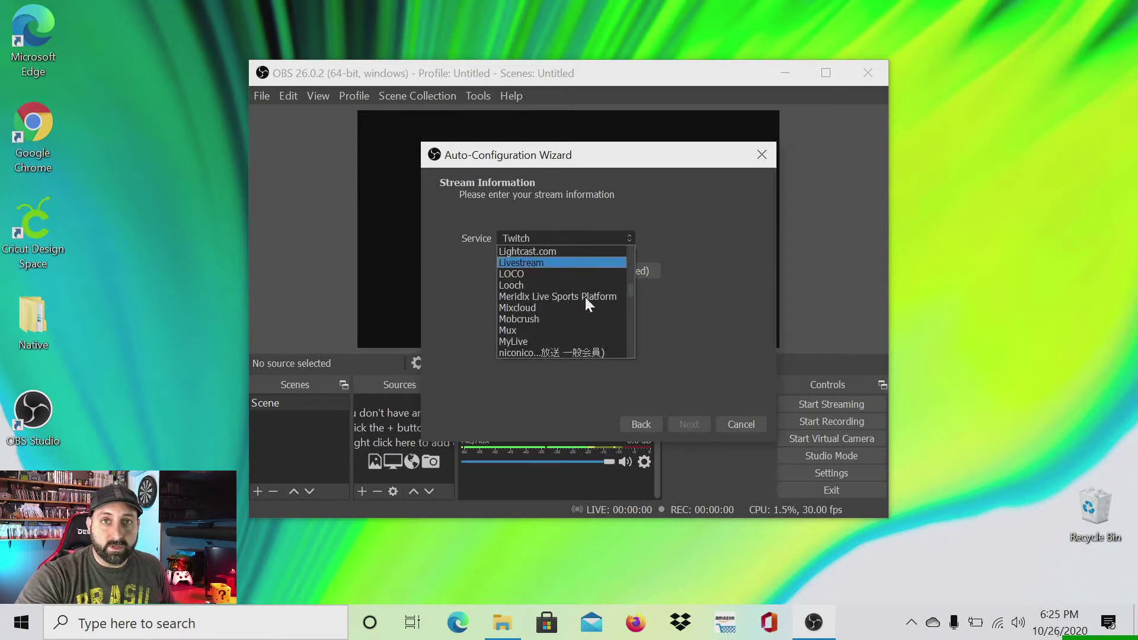
{"action": "scroll", "coordinate": [583, 292], "scroll_direction": "up", "scroll_amount": 1}
{"action": "scroll", "coordinate": [584, 287], "scroll_direction": "up", "scroll_amount": 2}
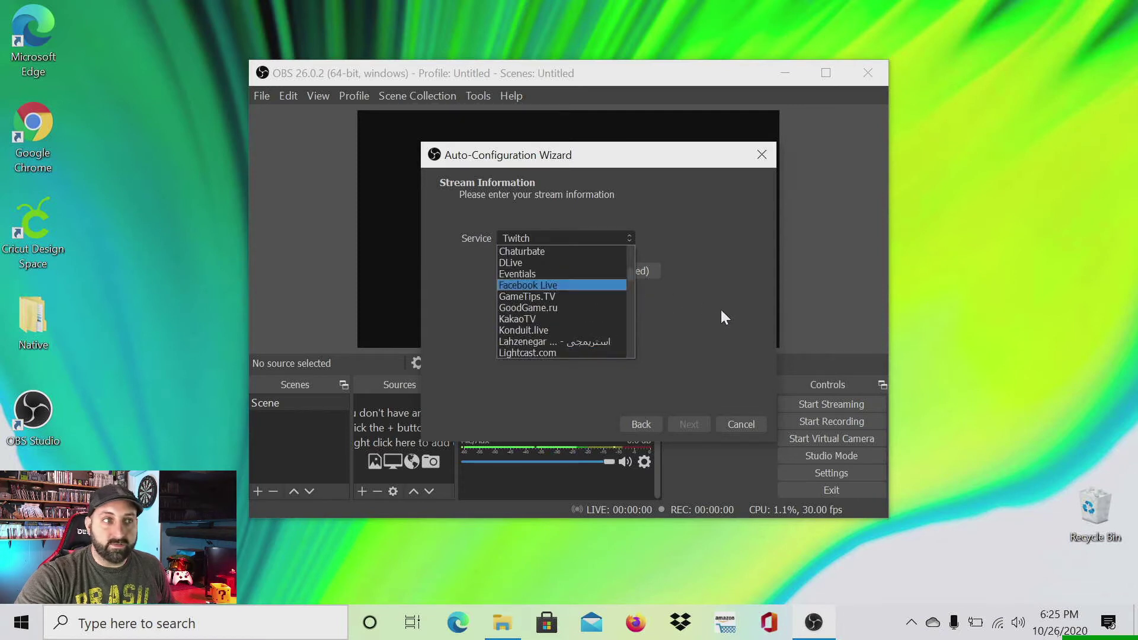
{"action": "left_click", "coordinate": [695, 302]}
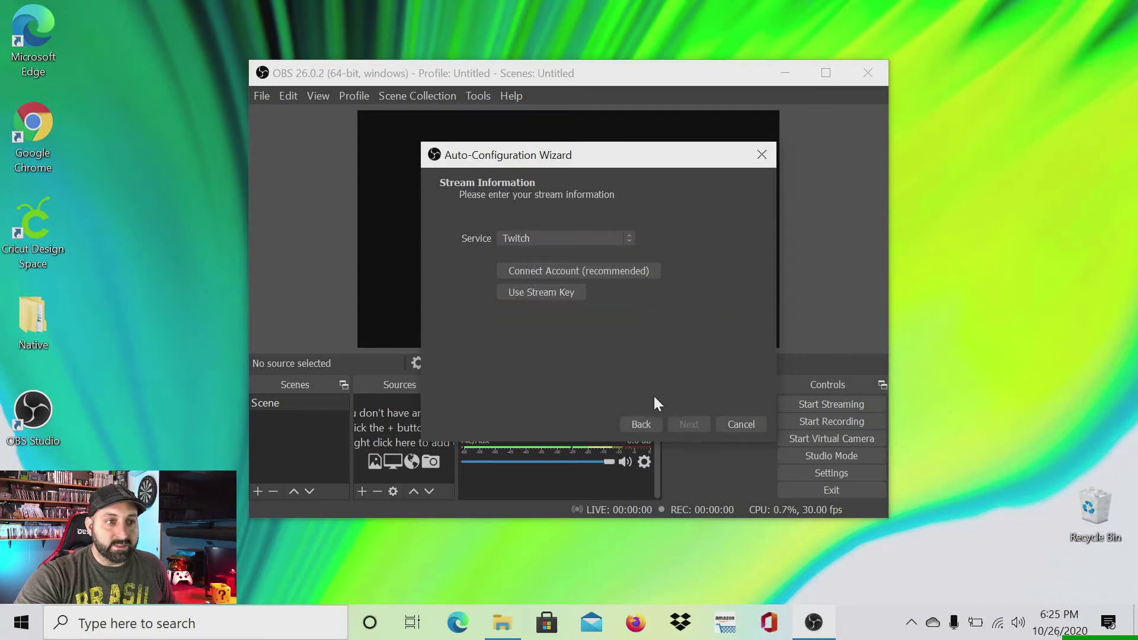
Cancel the auto-configuration wizard and maximize the OBS window.
{"action": "left_click", "coordinate": [742, 424]}
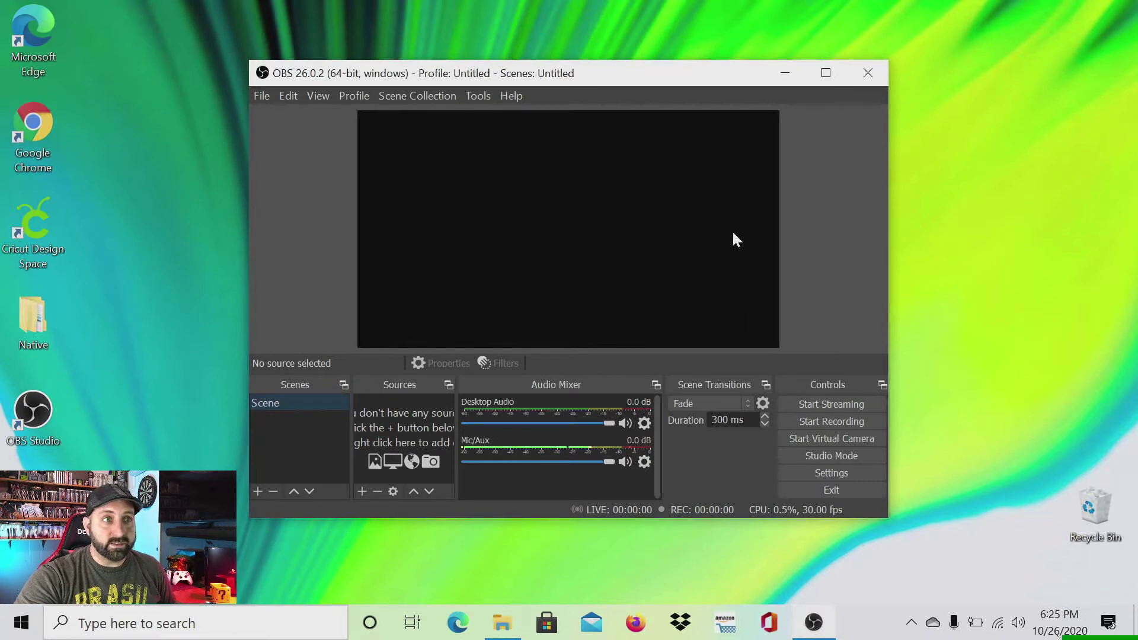
{"action": "left_click", "coordinate": [825, 72]}
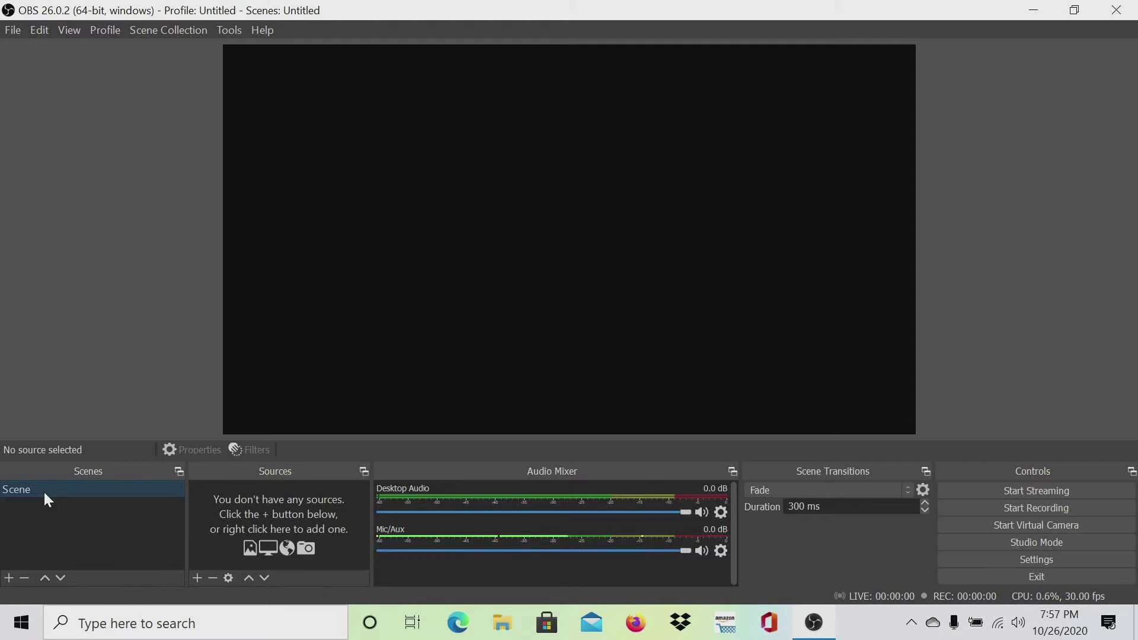
Rename the existing scene as "Test Scene".
{"action": "right_click", "coordinate": [25, 489]}
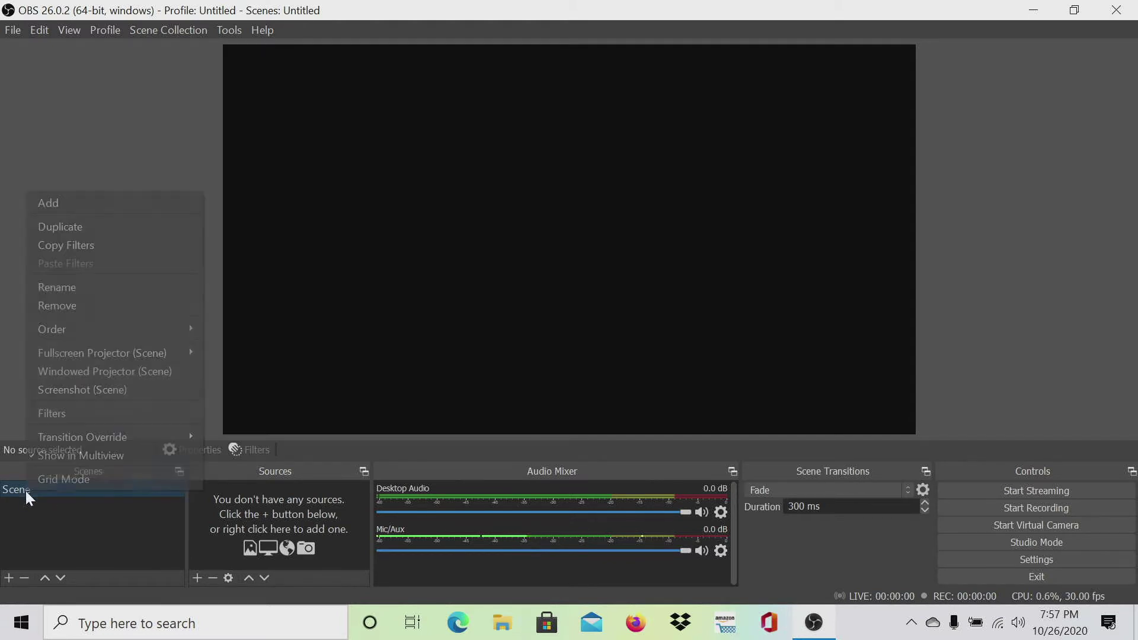
{"action": "left_click", "coordinate": [72, 290]}
{"action": "type", "text": "Tes"}
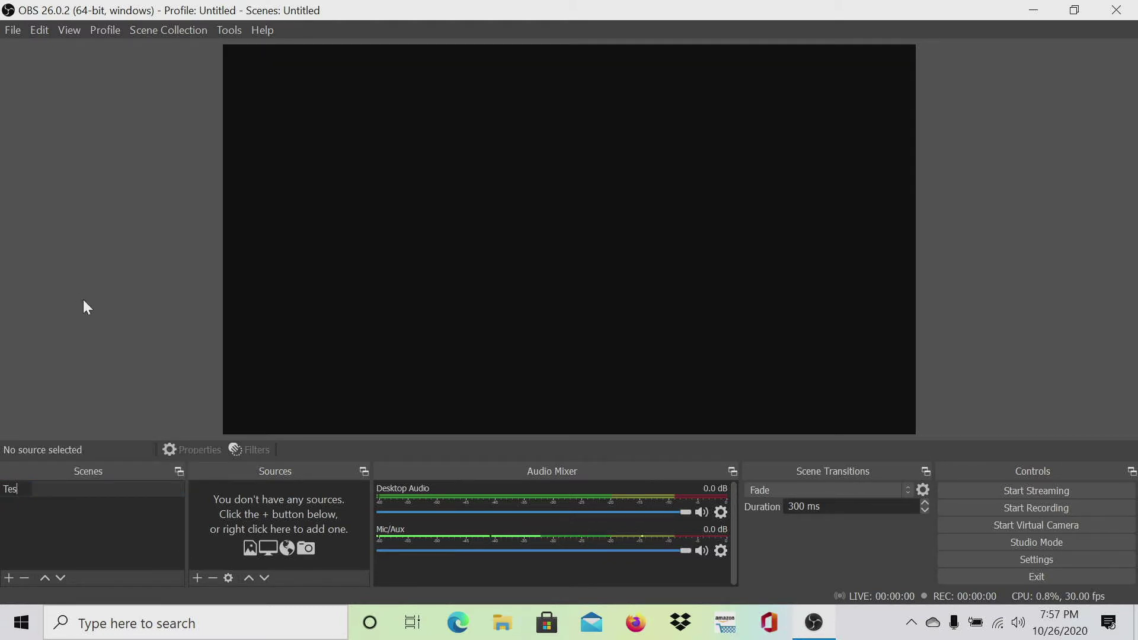
{"action": "type", "text": "t Scene"}
{"action": "key", "text": "Return"}
Add a second scene named "Test Scene 2".
{"action": "left_click", "coordinate": [9, 579]}
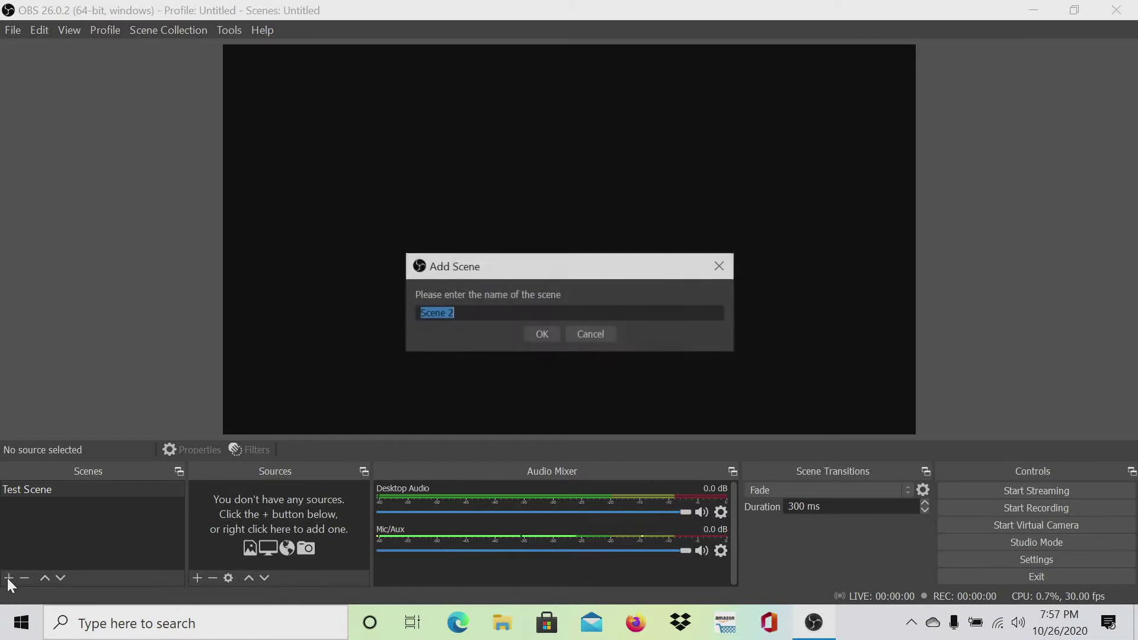
{"action": "left_click", "coordinate": [427, 317]}
{"action": "type", "text": "Tes"}
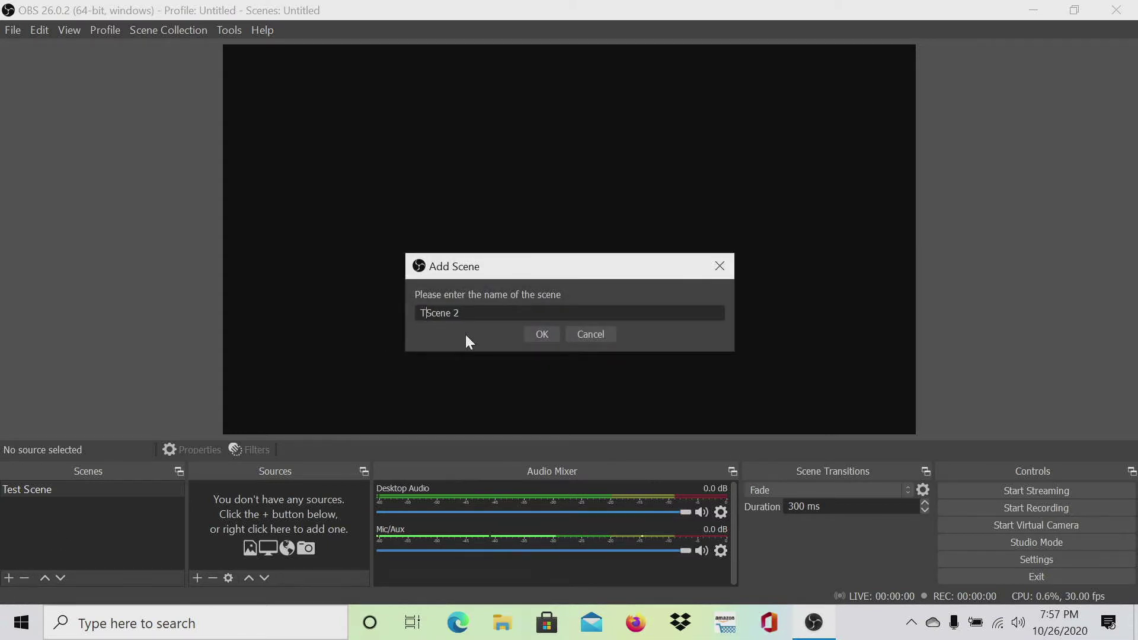
{"action": "type", "text": "t"}
{"action": "left_click", "coordinate": [529, 331]}
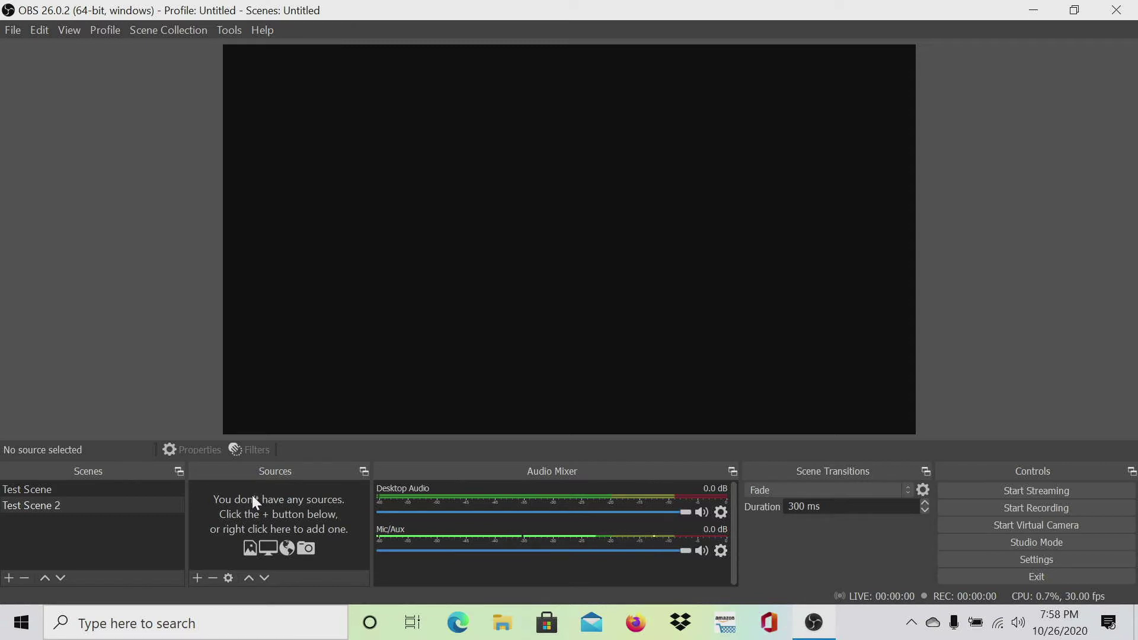
Add a Display Capture source to Test Scene, capturing Display 1 with the cursor included.
{"action": "left_click", "coordinate": [109, 491]}
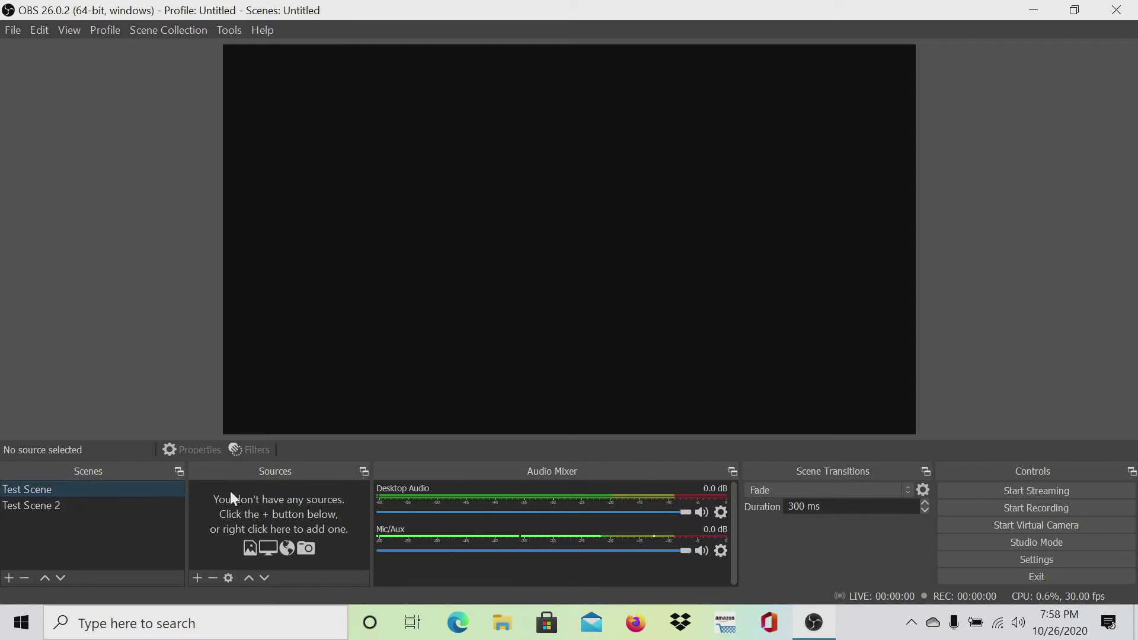
{"action": "left_click", "coordinate": [198, 578]}
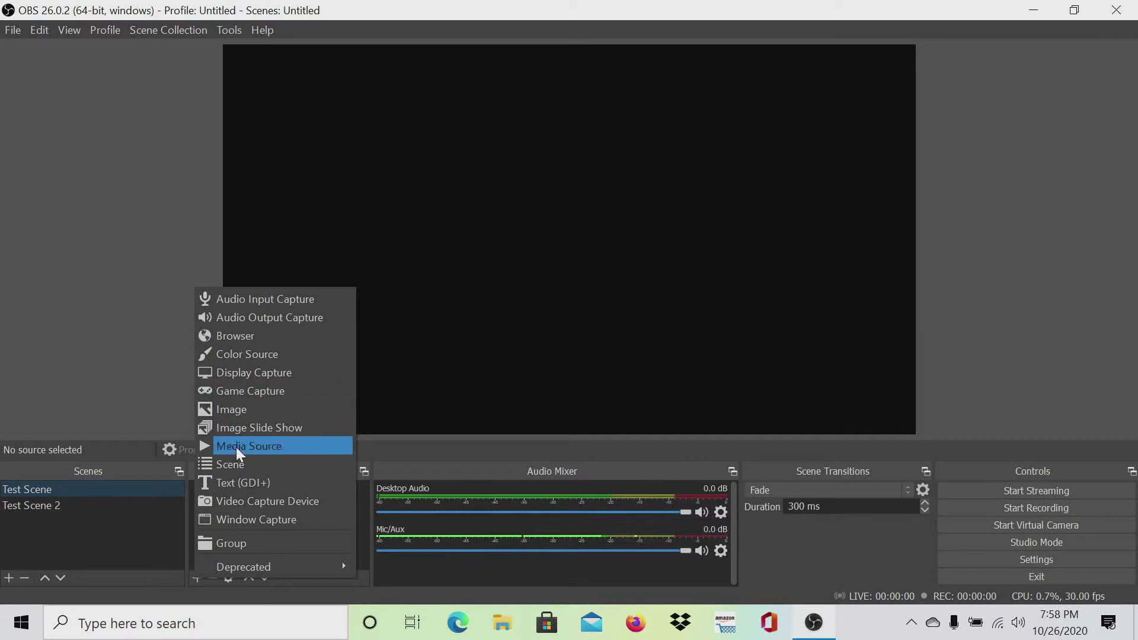
{"action": "left_click", "coordinate": [252, 374]}
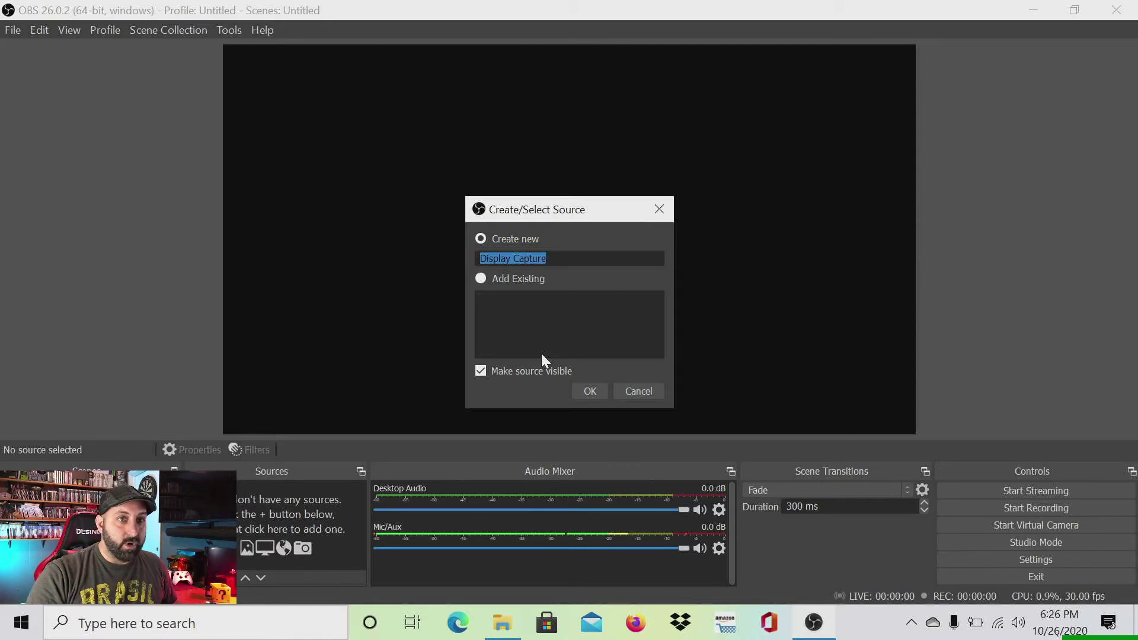
{"action": "left_click", "coordinate": [590, 391]}
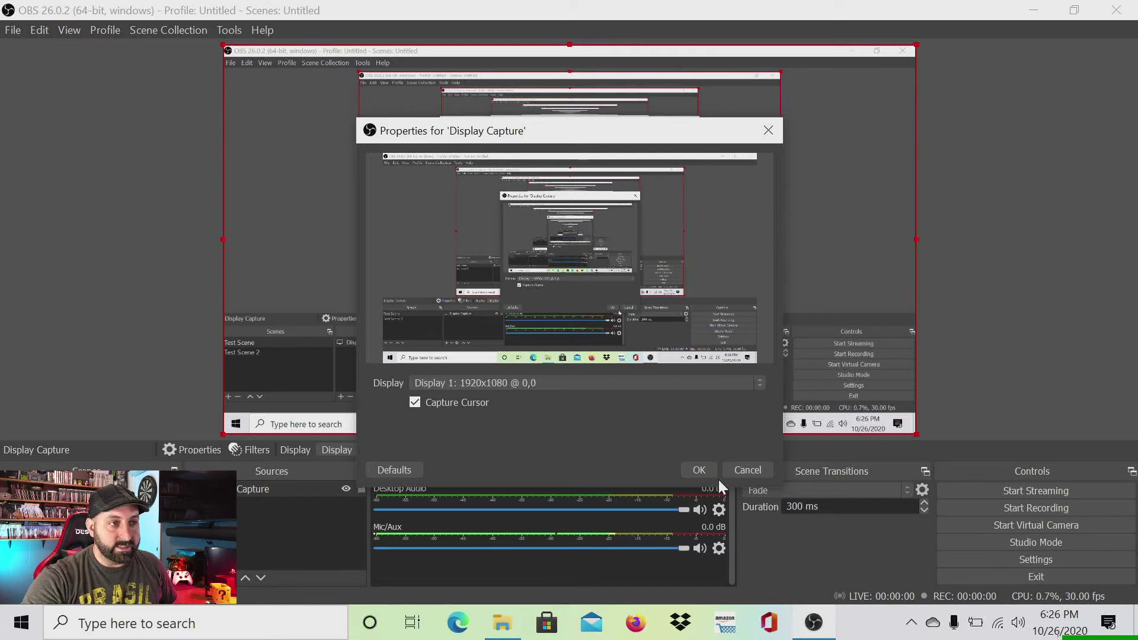
{"action": "left_click", "coordinate": [700, 471]}
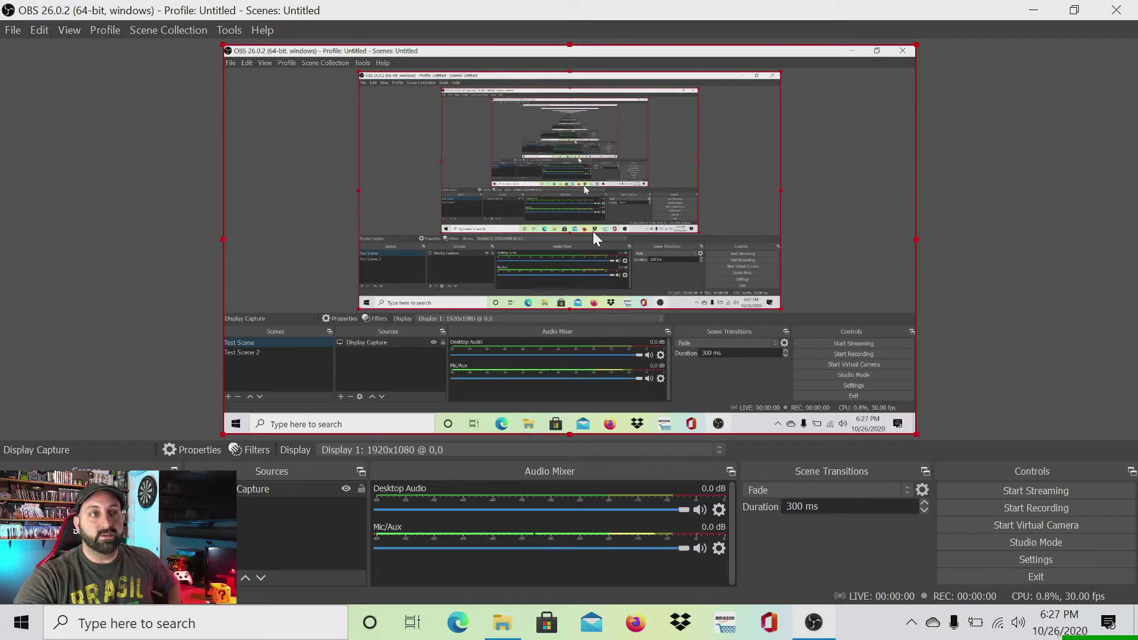
Try cropping the display capture from its left and upper edges, and restore it to the full frame.
{"action": "left_click_drag", "start_coordinate": [628, 271], "coordinate": [592, 275]}
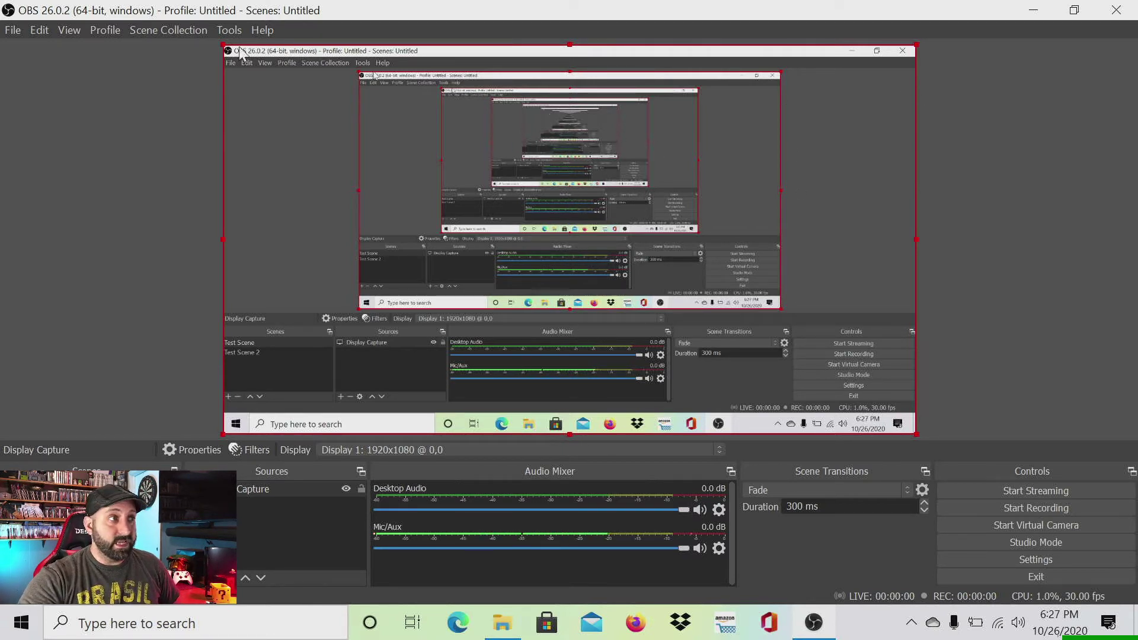
{"action": "mouse_move", "coordinate": [219, 43]}
{"action": "left_mouse_down"}
{"action": "mouse_move", "coordinate": [622, 272]}
{"action": "mouse_move", "coordinate": [674, 261]}
{"action": "mouse_move", "coordinate": [357, 120]}
{"action": "mouse_move", "coordinate": [205, 27]}
{"action": "mouse_move", "coordinate": [272, 96]}
{"action": "mouse_move", "coordinate": [229, 60]}
{"action": "left_mouse_up"}
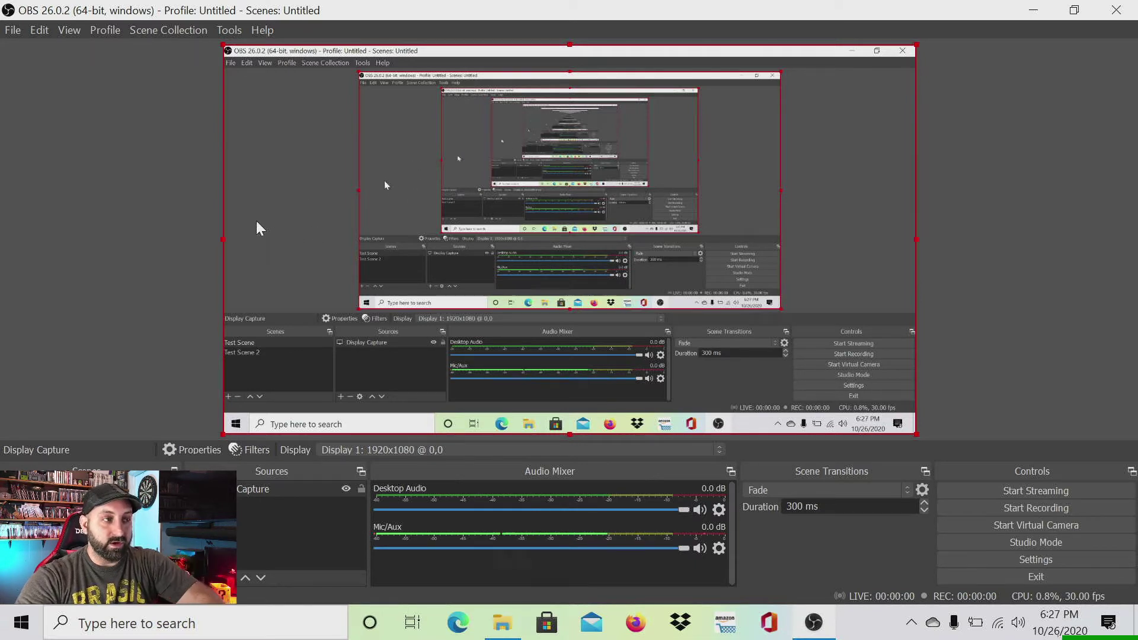
{"action": "left_click_drag", "start_coordinate": [220, 239], "coordinate": [382, 244]}
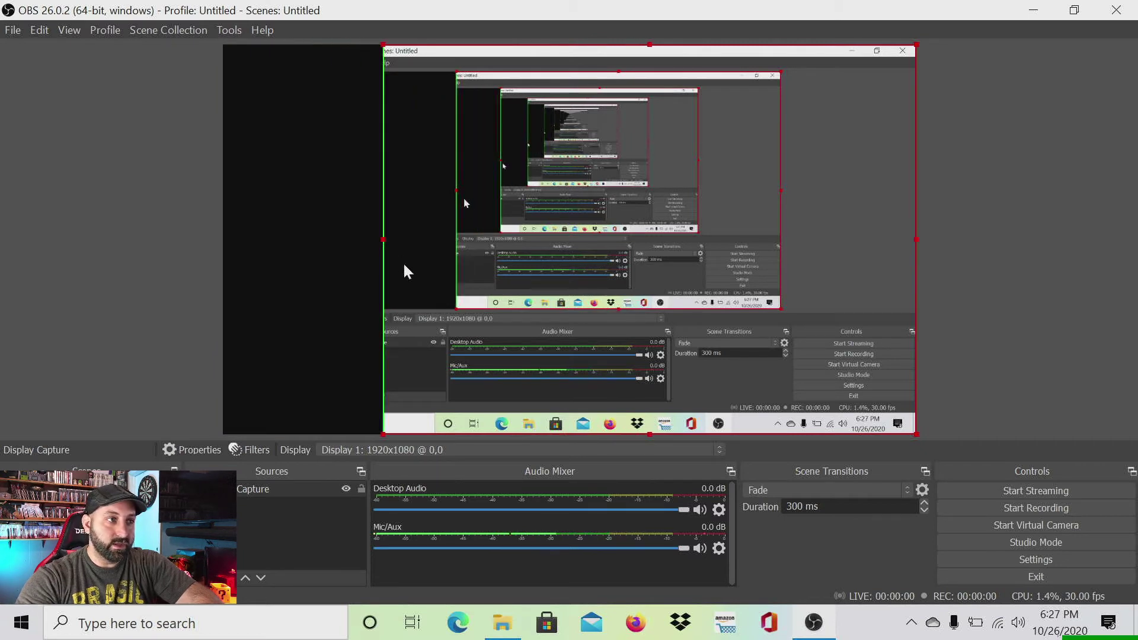
{"action": "left_click_drag", "start_coordinate": [650, 45], "coordinate": [650, 212]}
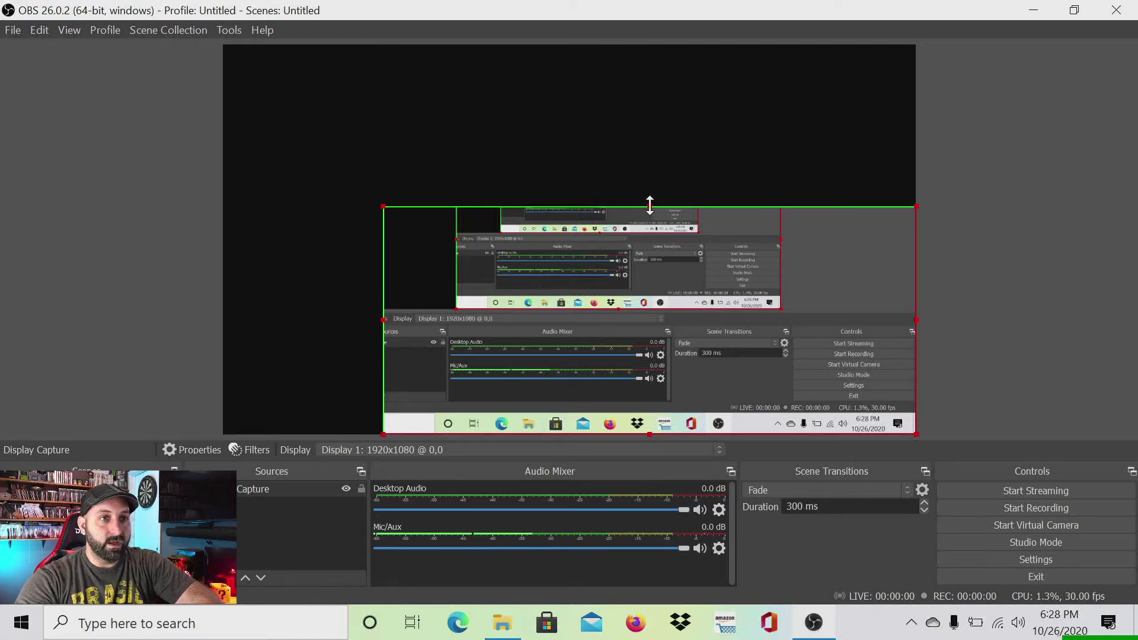
{"action": "left_click_drag", "start_coordinate": [650, 202], "coordinate": [665, 30]}
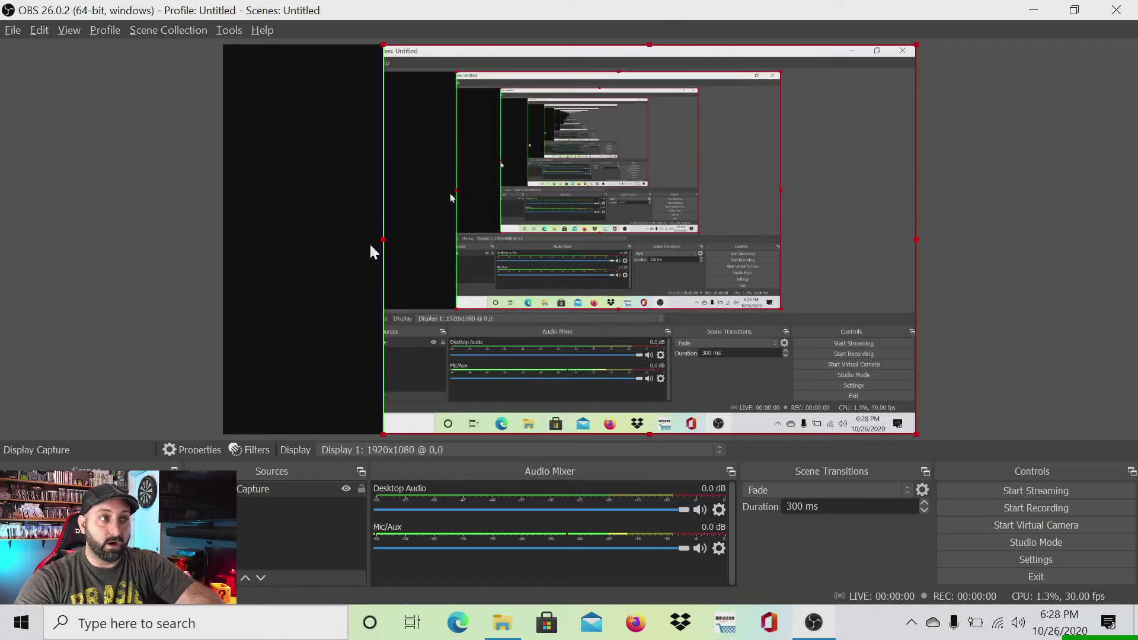
{"action": "left_click_drag", "start_coordinate": [381, 237], "coordinate": [204, 237]}
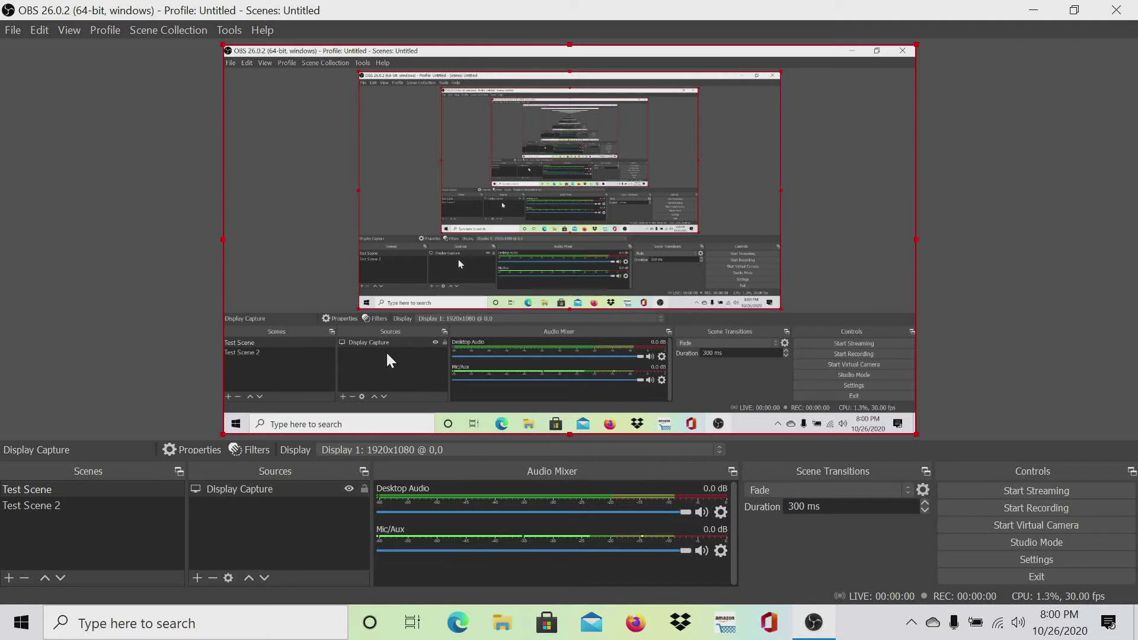
Add a Video Capture Device source named "Logitech Webcam" to Test Scene.
{"action": "left_click", "coordinate": [196, 574]}
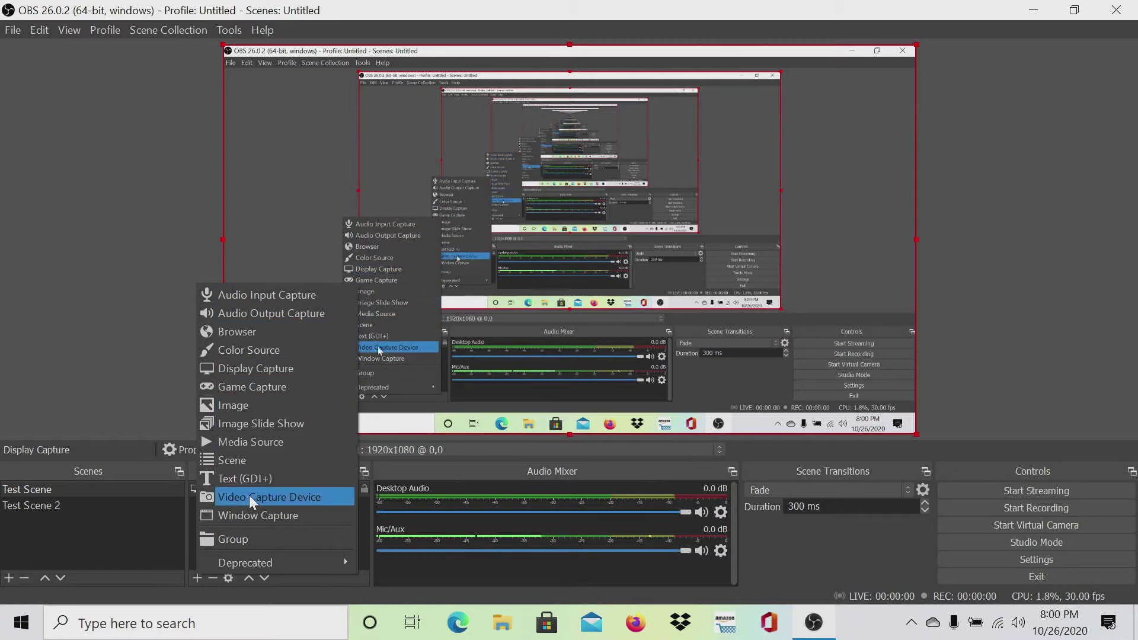
{"action": "left_click", "coordinate": [263, 501]}
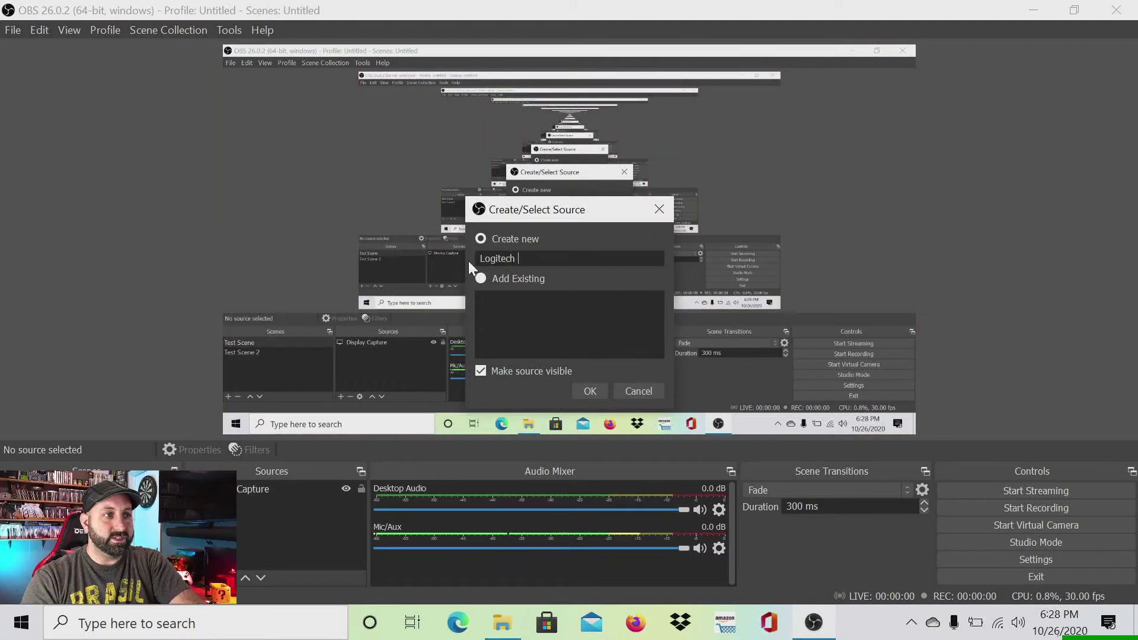
{"action": "type", "text": "Webcam"}
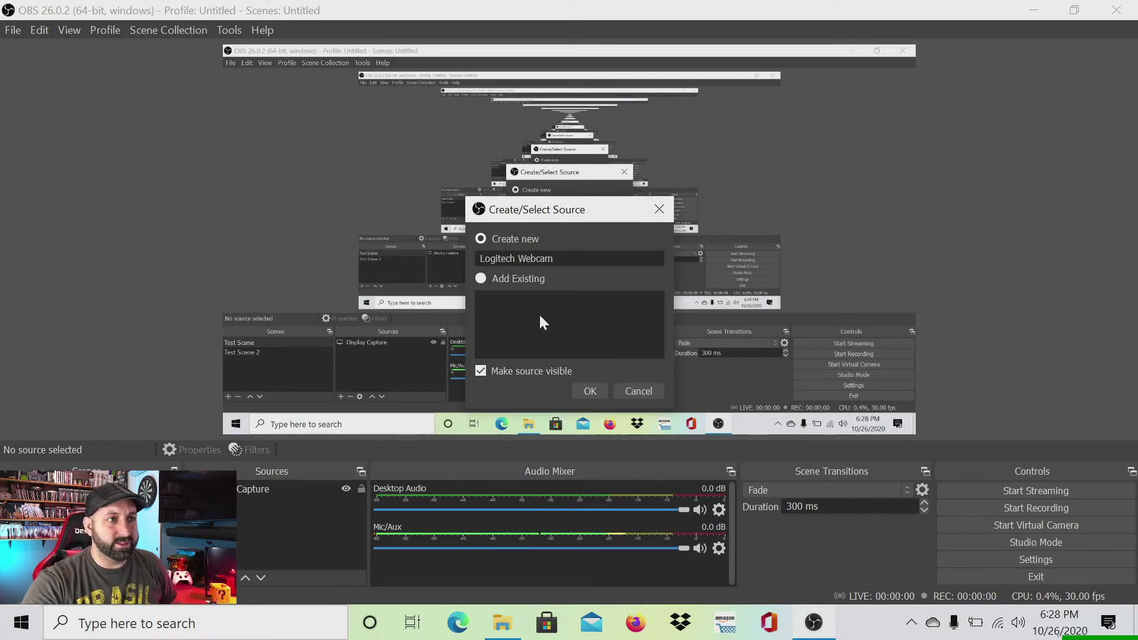
{"action": "left_click", "coordinate": [590, 391]}
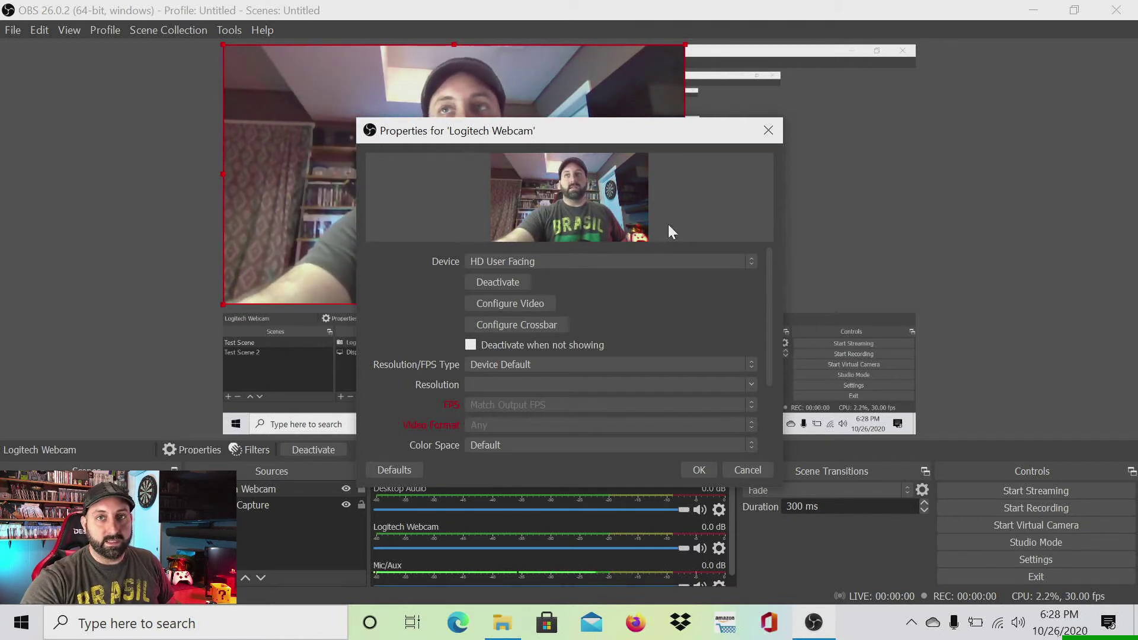
Try the HD Web Camera and HD User Facing devices for the Logitech Webcam source and accept its properties.
{"action": "left_click", "coordinate": [583, 261]}
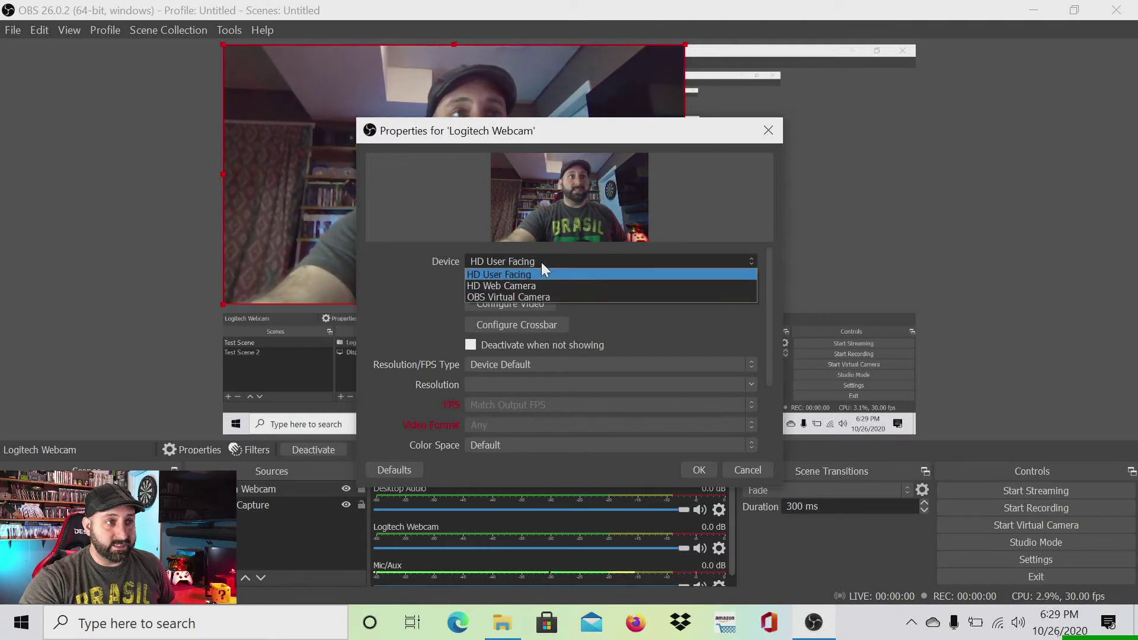
{"action": "left_click", "coordinate": [495, 286]}
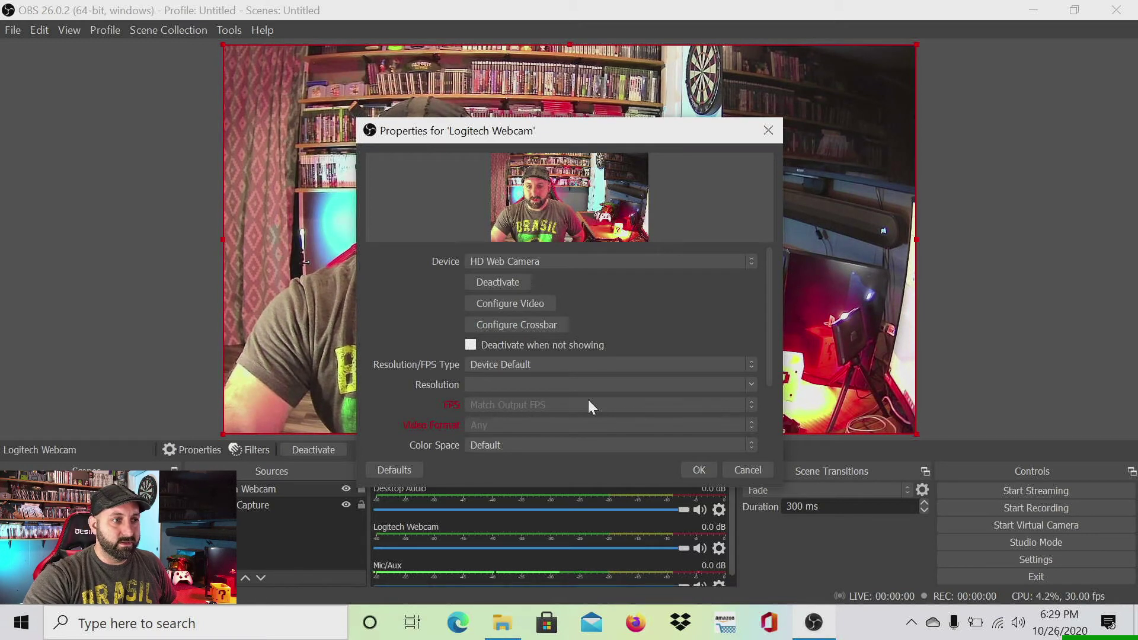
{"action": "left_click", "coordinate": [746, 261]}
{"action": "left_click", "coordinate": [691, 273]}
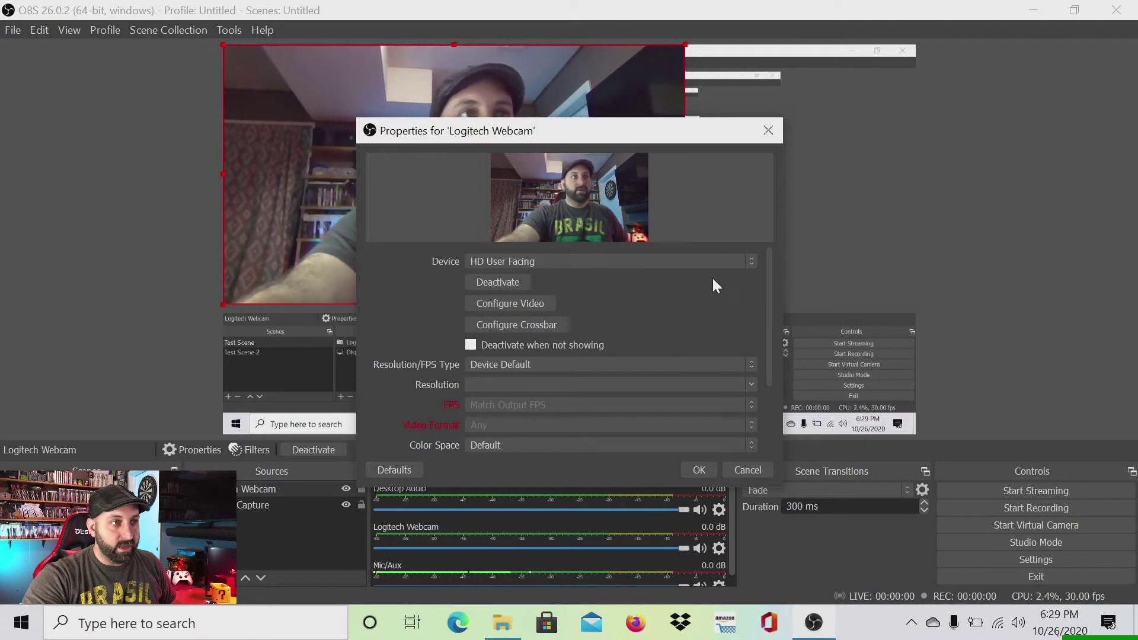
{"action": "left_click", "coordinate": [699, 470]}
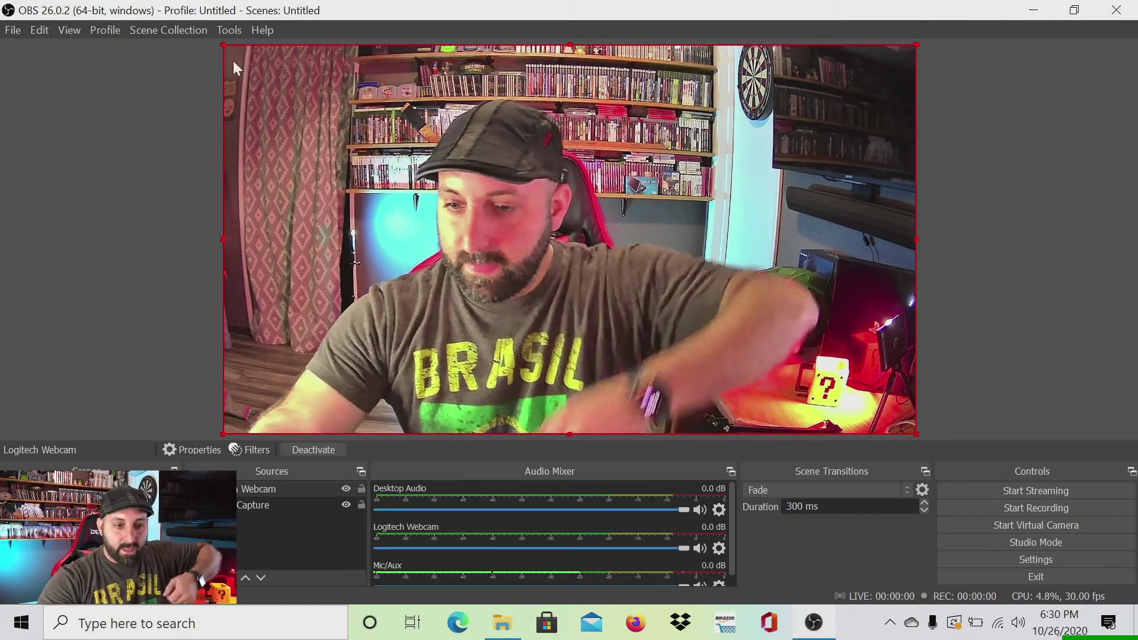
Shrink the webcam image to under a third of the canvas width and place it midway along the canvas's right edge.
{"action": "left_click_drag", "start_coordinate": [225, 46], "coordinate": [679, 331]}
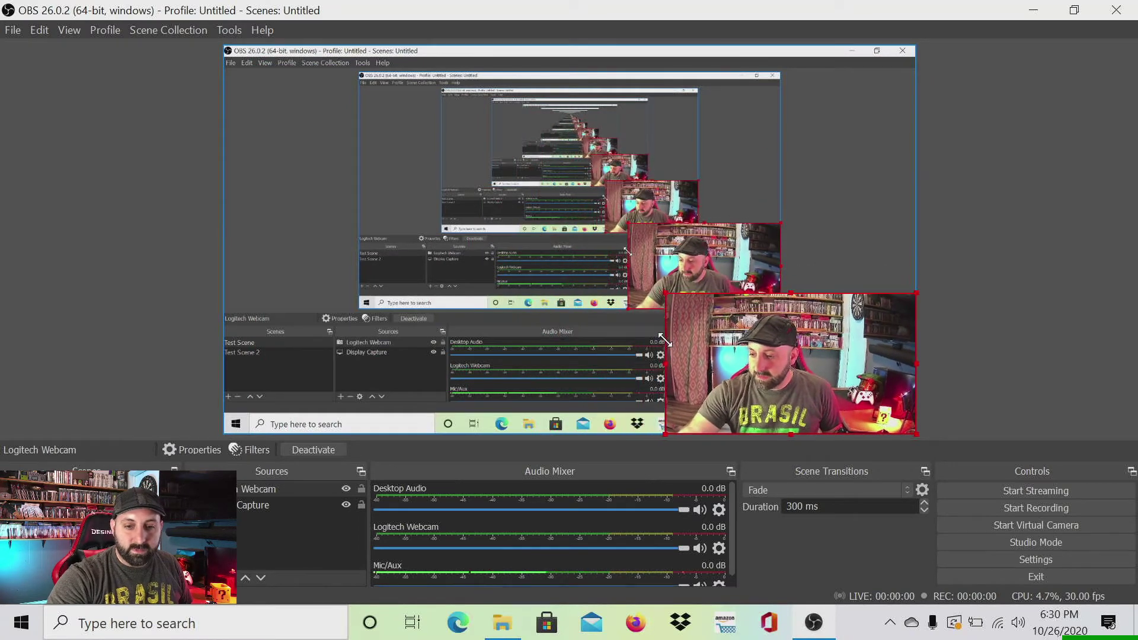
{"action": "left_click_drag", "start_coordinate": [734, 377], "coordinate": [710, 240]}
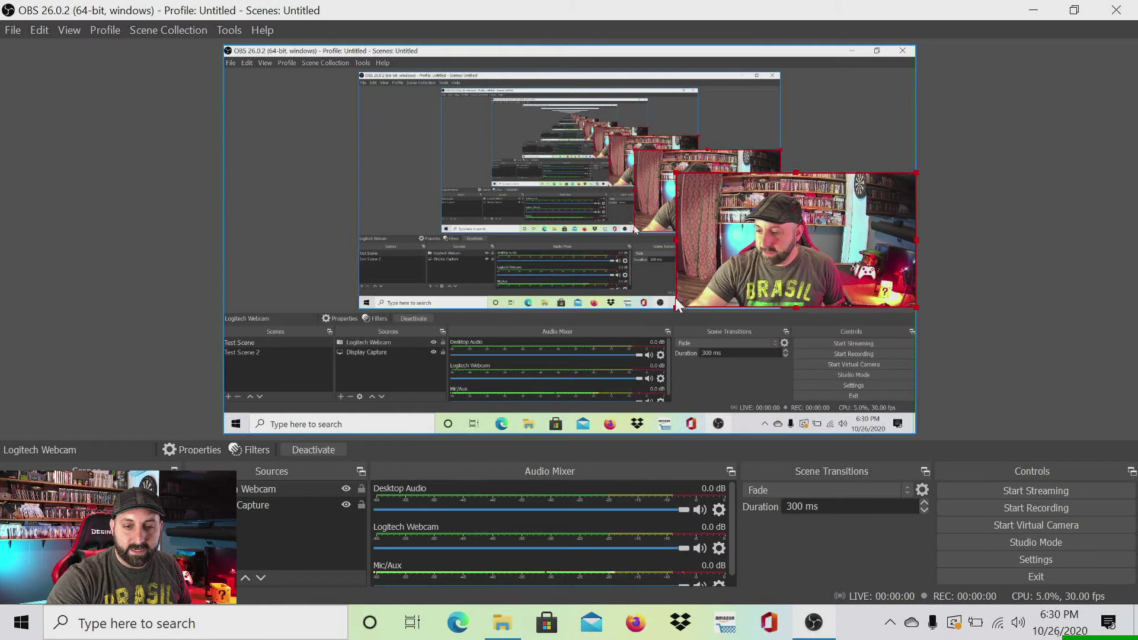
{"action": "left_click_drag", "start_coordinate": [675, 306], "coordinate": [707, 277]}
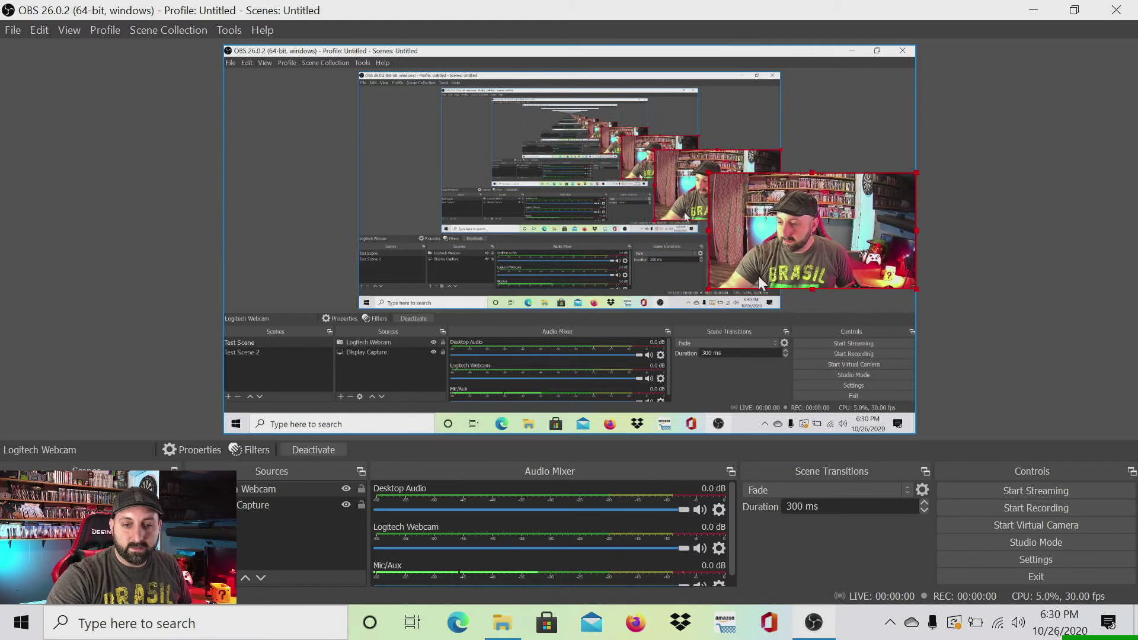
{"action": "left_click", "coordinate": [779, 320]}
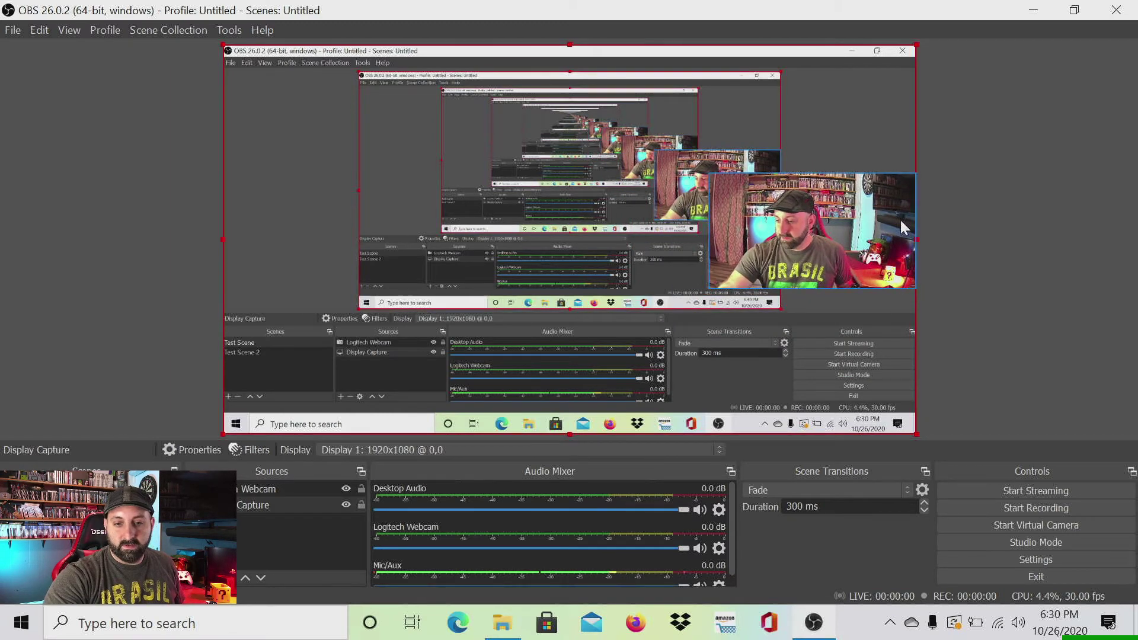
{"action": "left_click", "coordinate": [991, 216]}
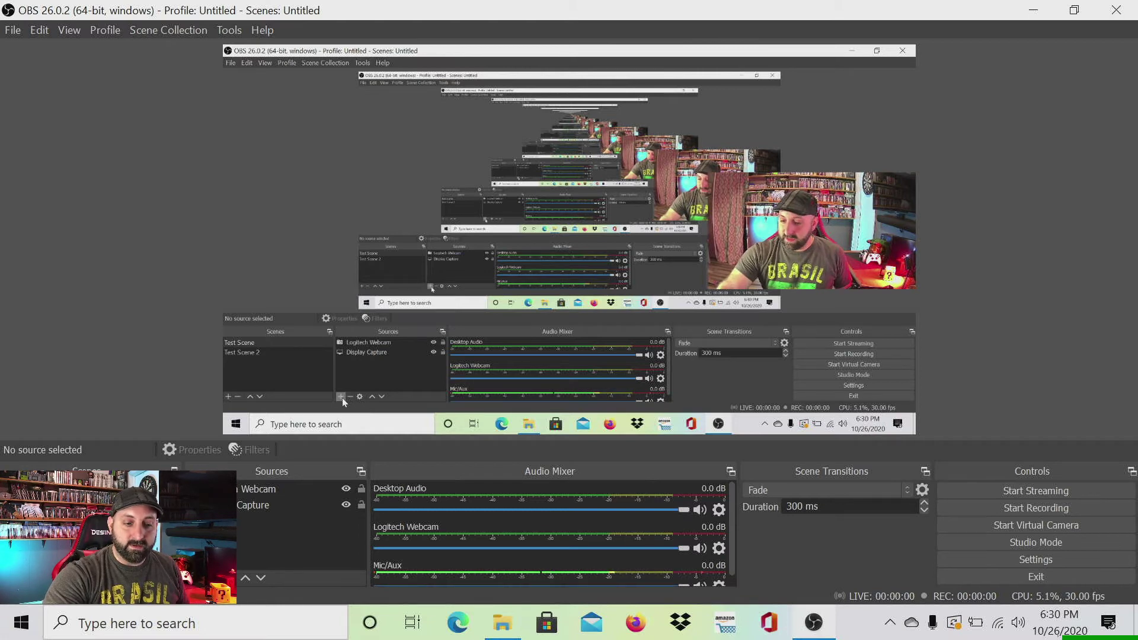
{"action": "left_click", "coordinate": [195, 578]}
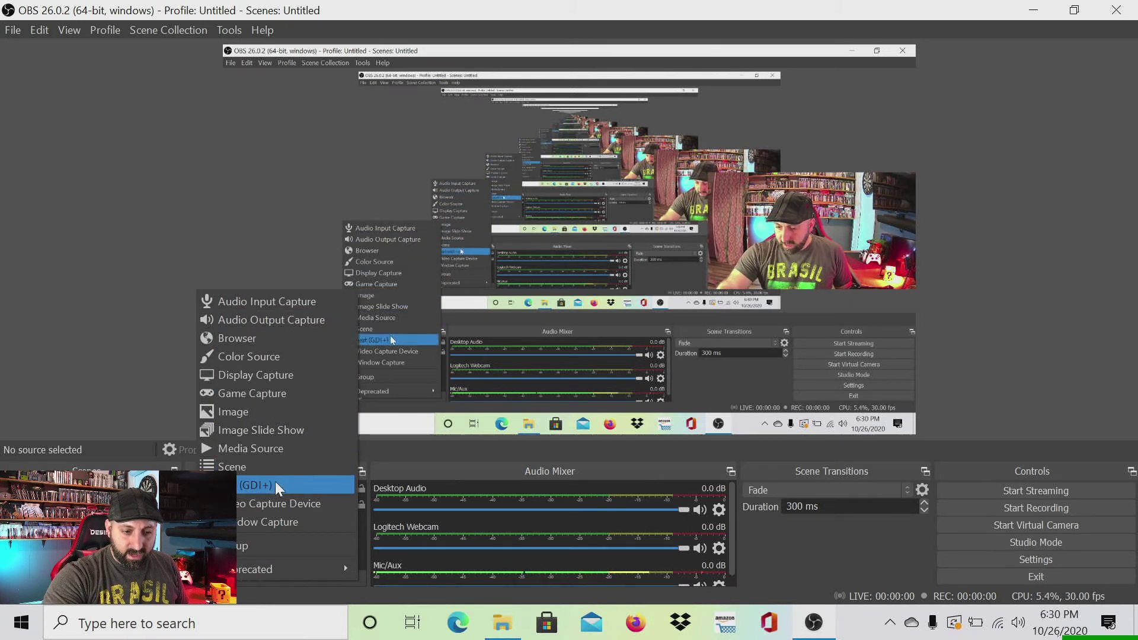
{"action": "left_click", "coordinate": [280, 504]}
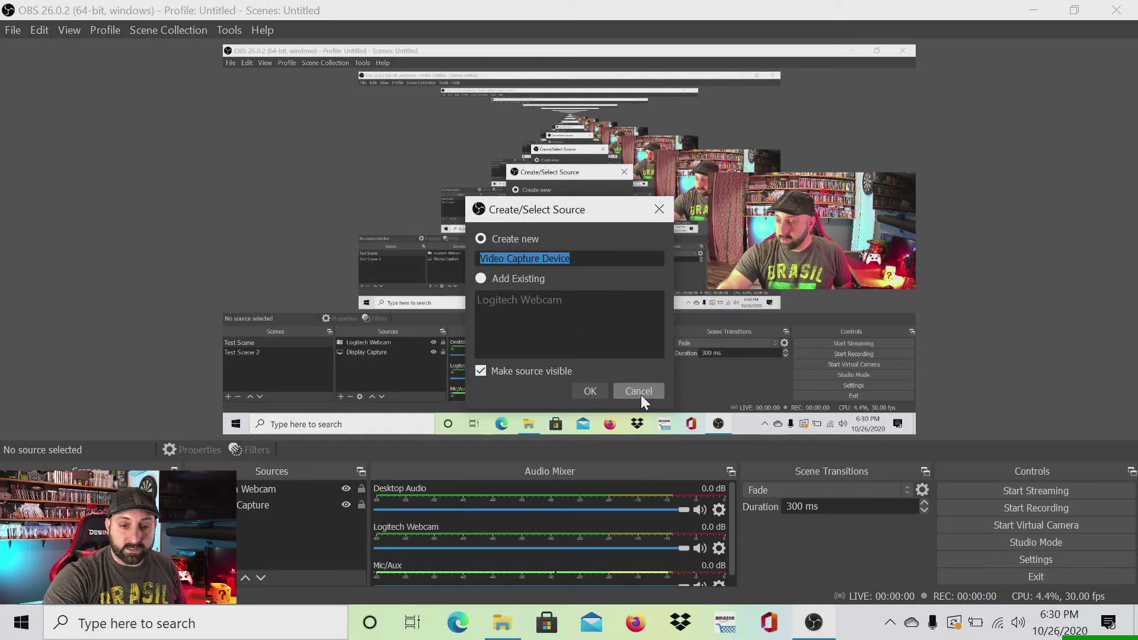
{"action": "left_click", "coordinate": [662, 216]}
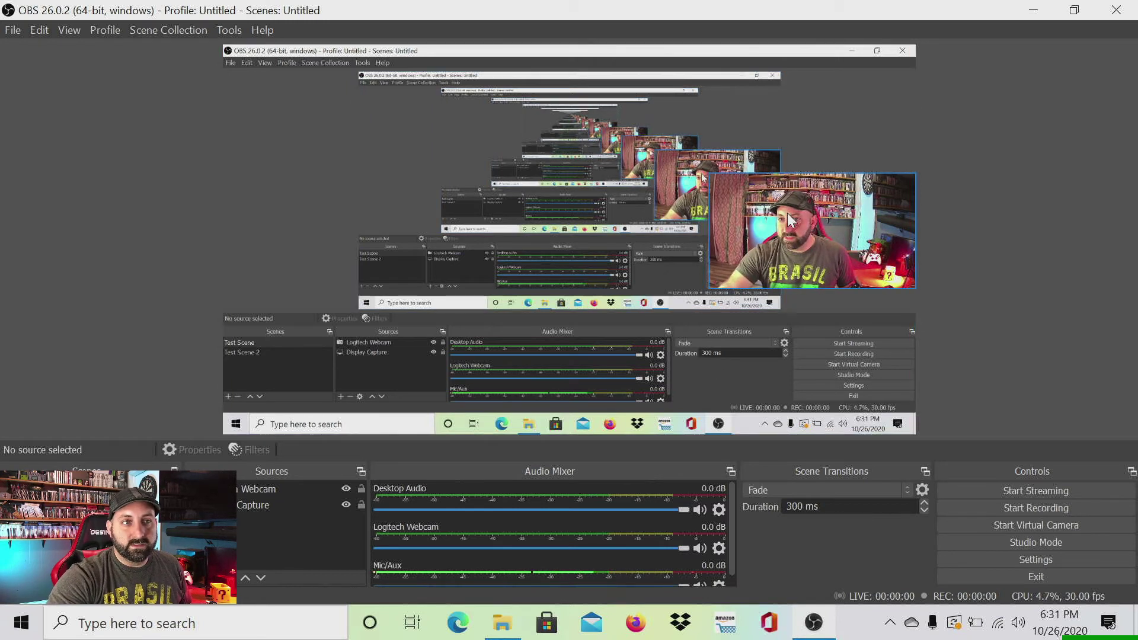
Crop the webcam image slightly along its left and upper edges to trim the background.
{"action": "left_click", "coordinate": [784, 267]}
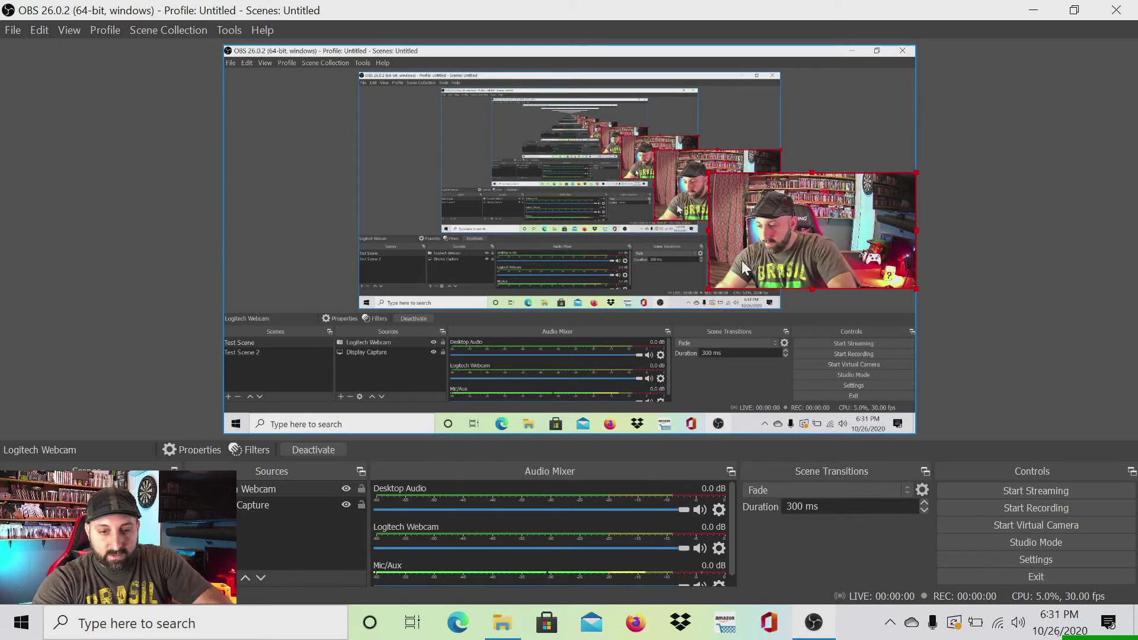
{"action": "mouse_move", "coordinate": [710, 231]}
{"action": "left_mouse_down"}
{"action": "mouse_move", "coordinate": [737, 232]}
{"action": "mouse_move", "coordinate": [721, 233]}
{"action": "left_mouse_up"}
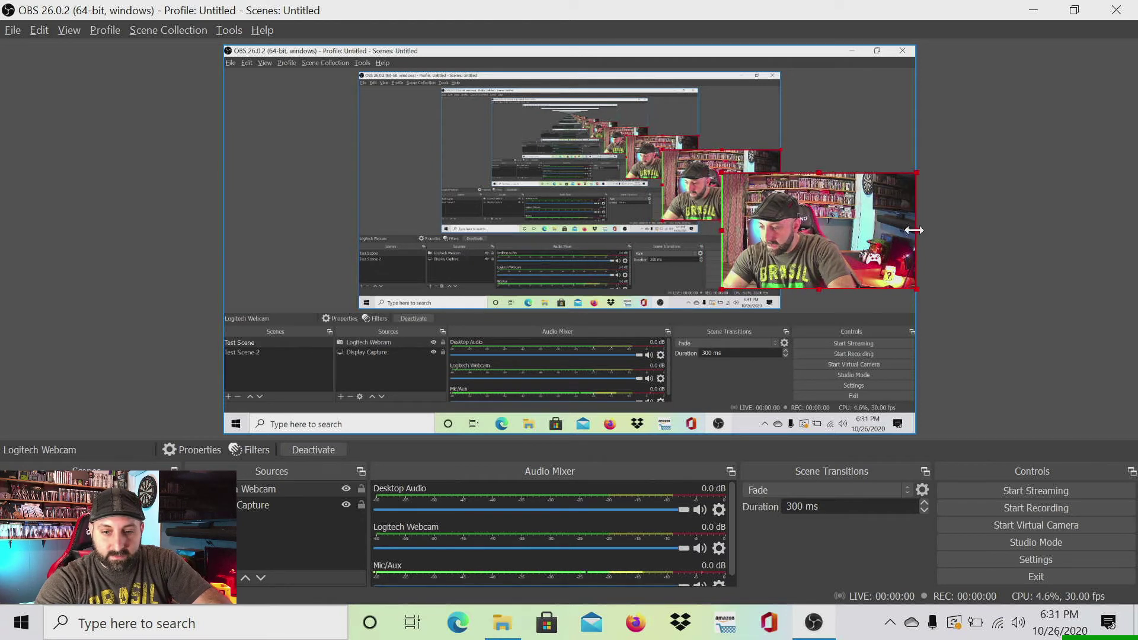
{"action": "left_click_drag", "start_coordinate": [821, 173], "coordinate": [821, 182]}
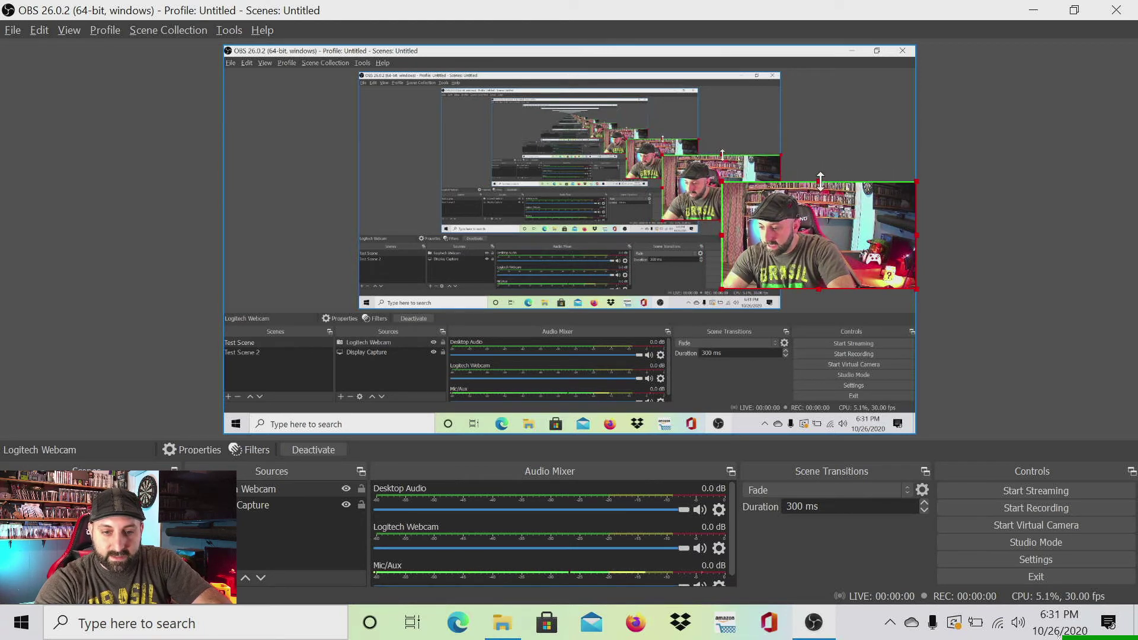
{"action": "left_click_drag", "start_coordinate": [721, 234], "coordinate": [741, 234]}
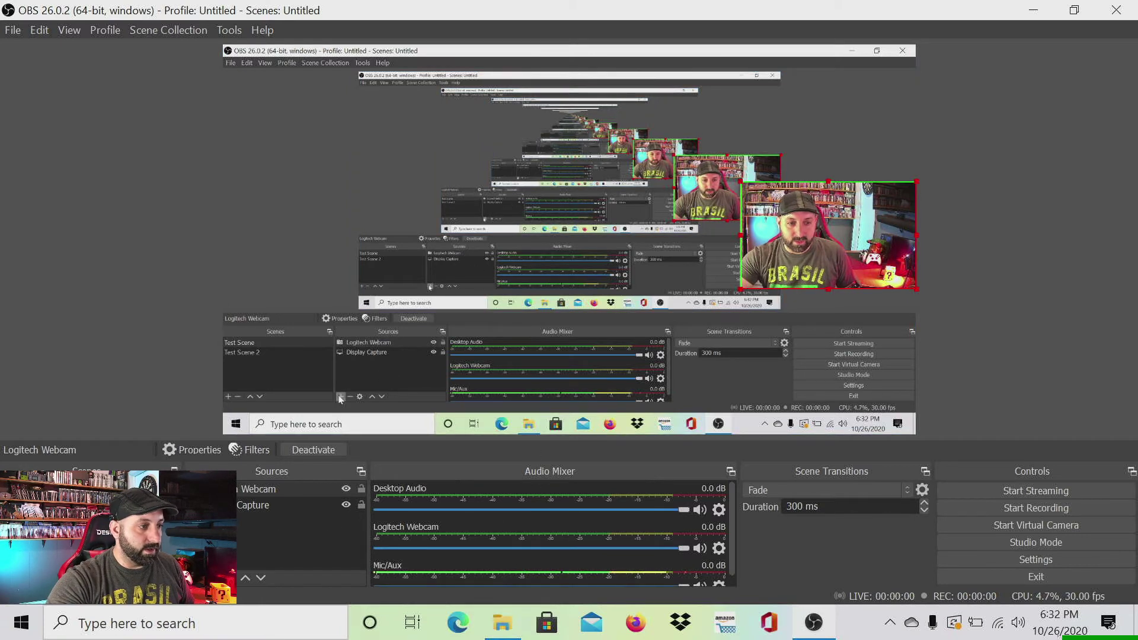
Open the Mic/Aux audio properties and examine the input devices available for it.
{"action": "left_click", "coordinate": [194, 578]}
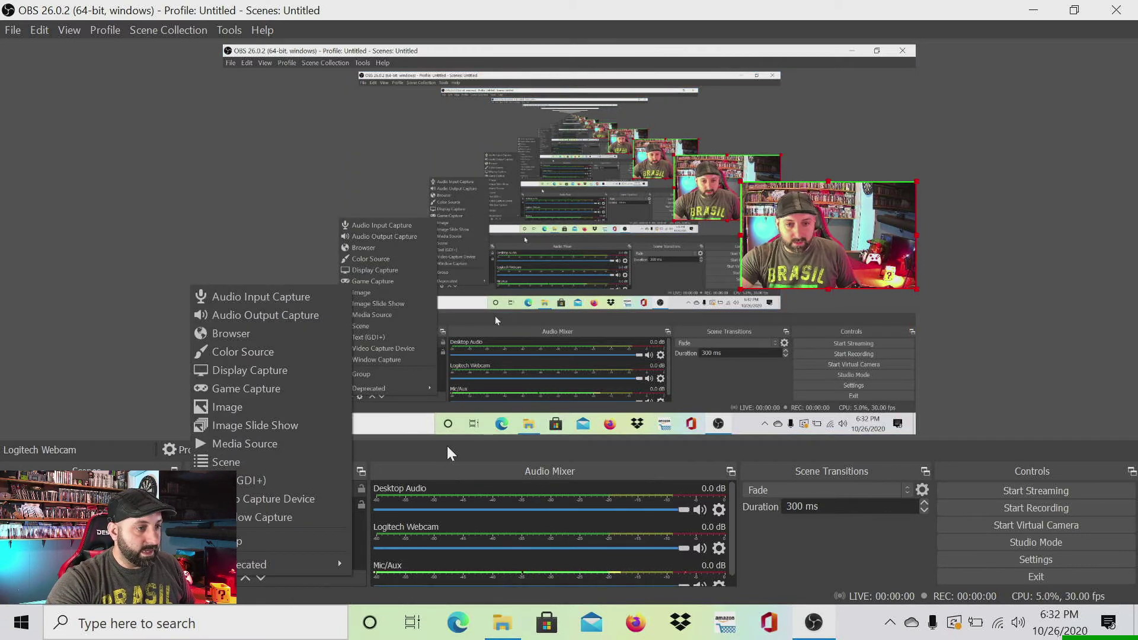
{"action": "left_click", "coordinate": [457, 579]}
{"action": "scroll", "coordinate": [586, 513], "scroll_direction": "down", "scroll_amount": 1}
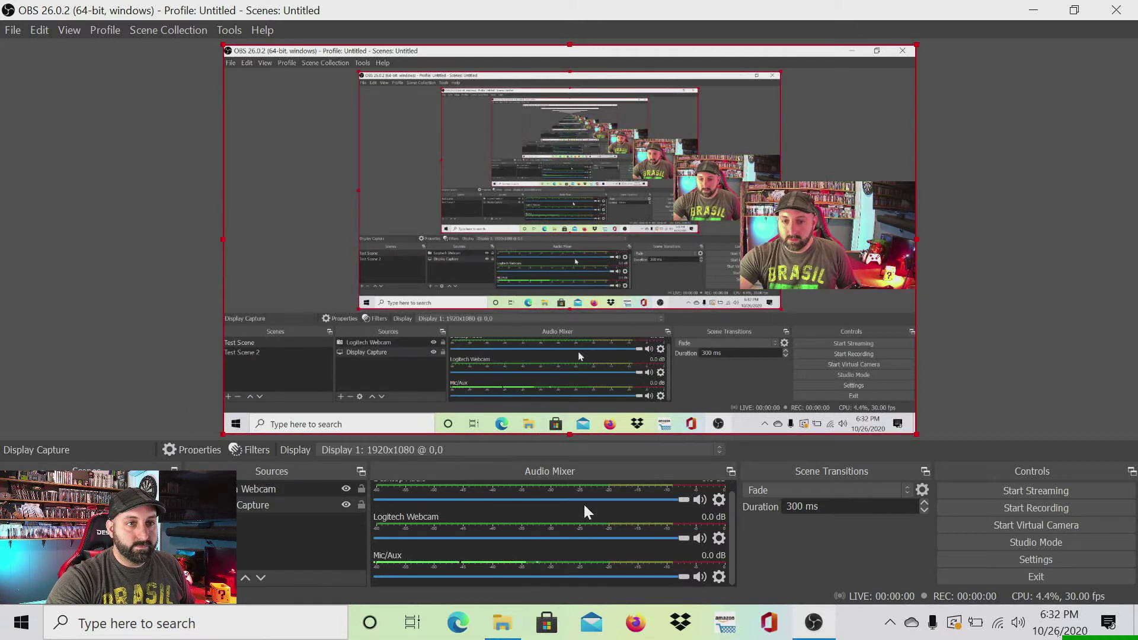
{"action": "right_click", "coordinate": [592, 562]}
{"action": "left_click", "coordinate": [622, 532]}
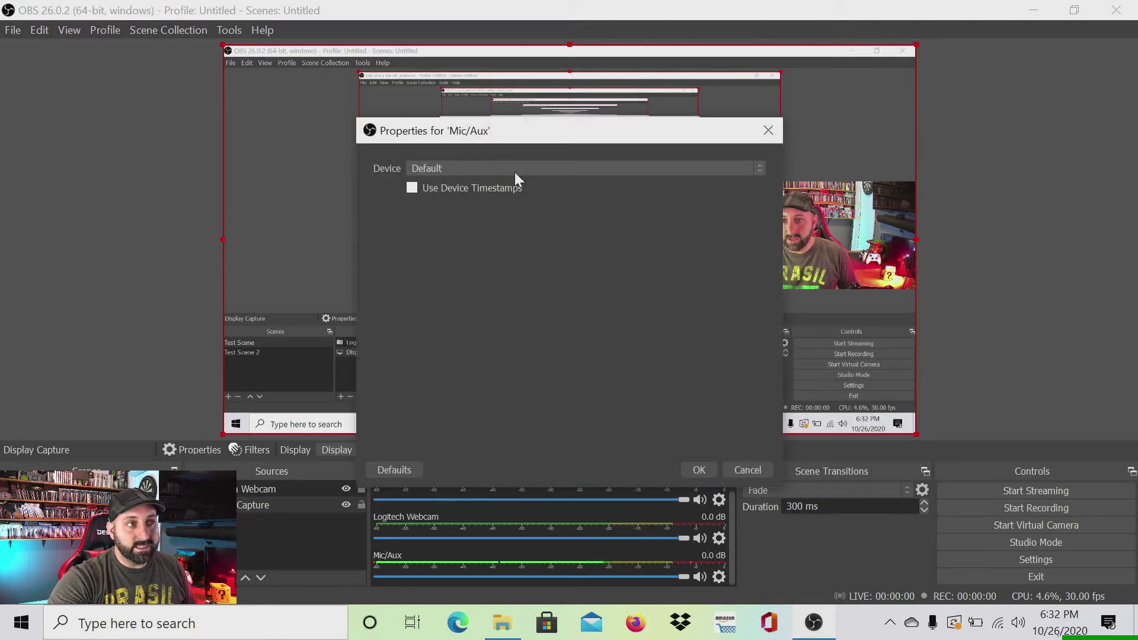
{"action": "left_click", "coordinate": [682, 171]}
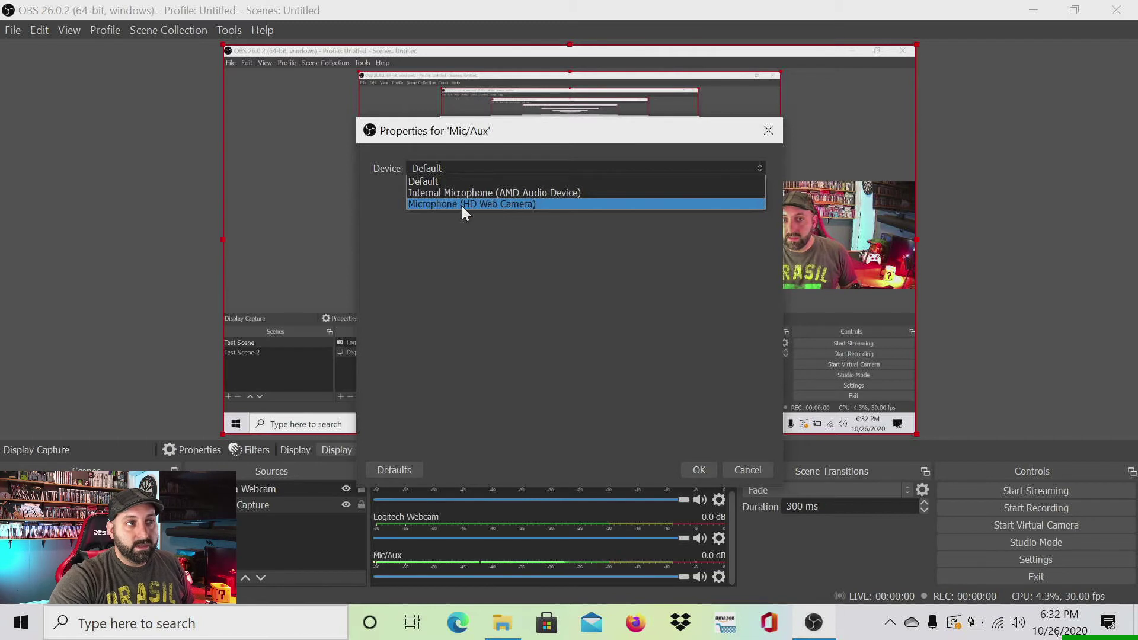
{"action": "left_click", "coordinate": [465, 169]}
{"action": "left_click", "coordinate": [465, 169]}
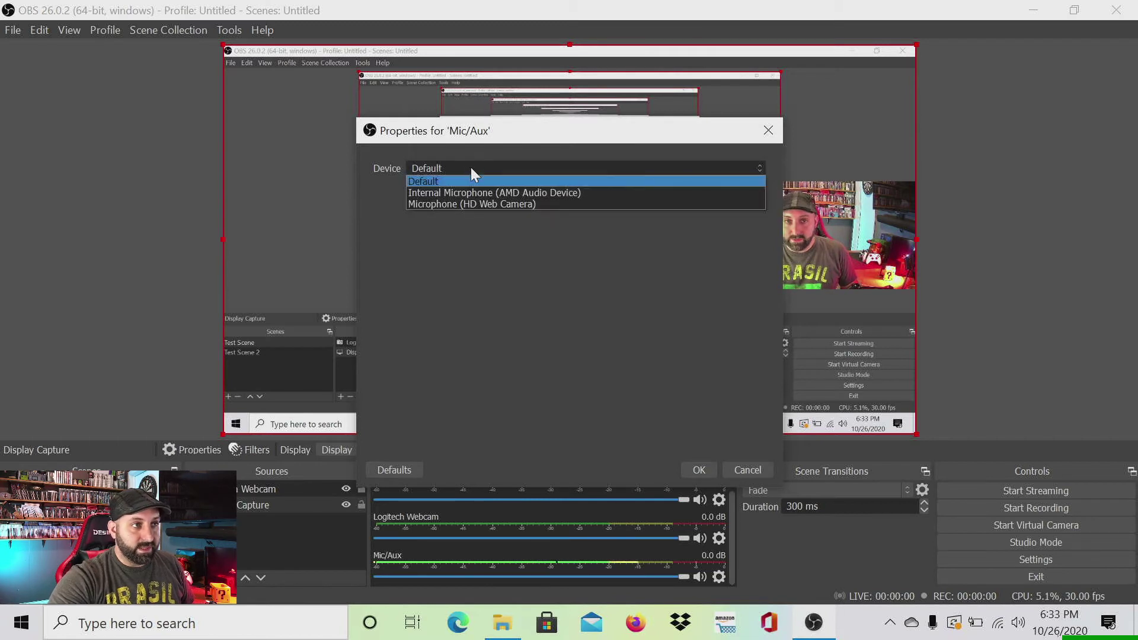
{"action": "left_click", "coordinate": [554, 294]}
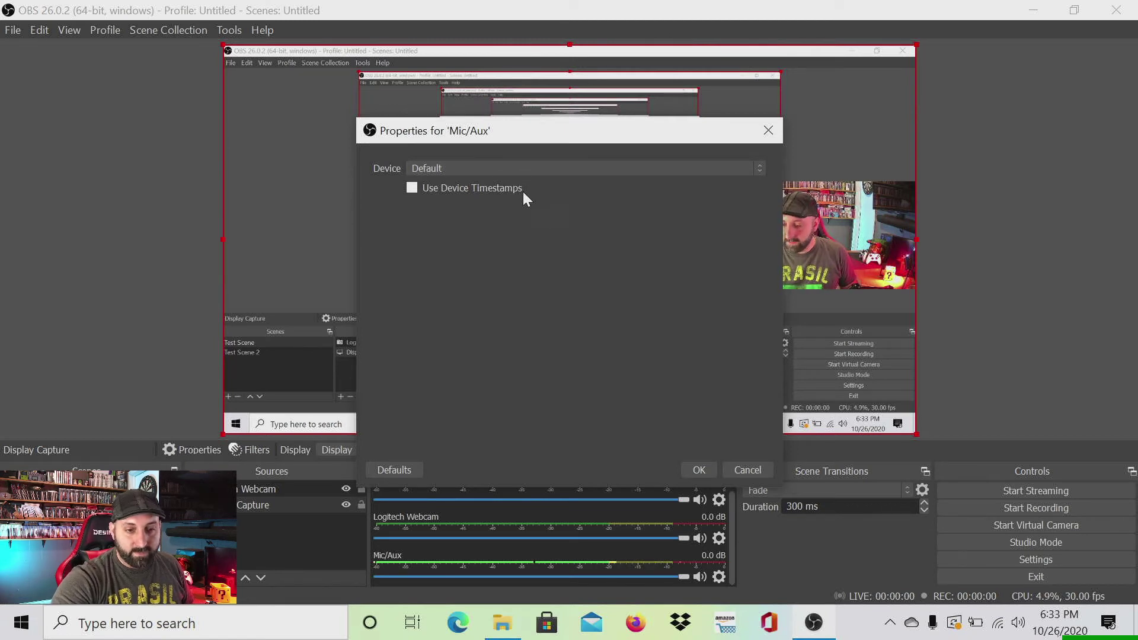
Set the Mic/Aux device to Microphone (HD Web Camera) and accept the properties.
{"action": "left_click", "coordinate": [461, 169]}
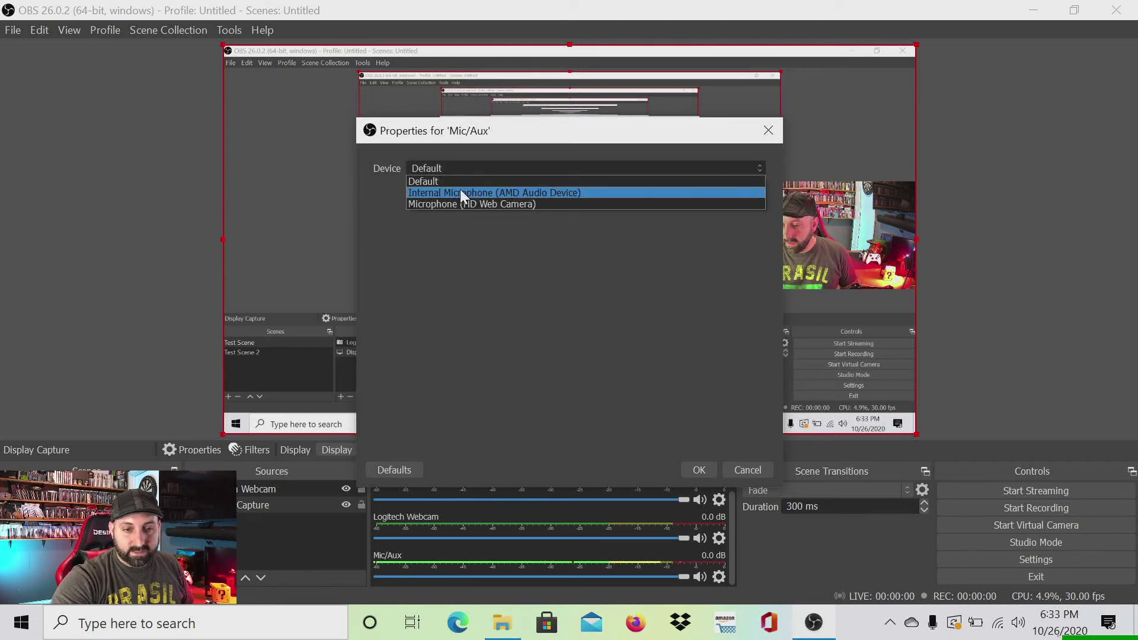
{"action": "left_click", "coordinate": [457, 203]}
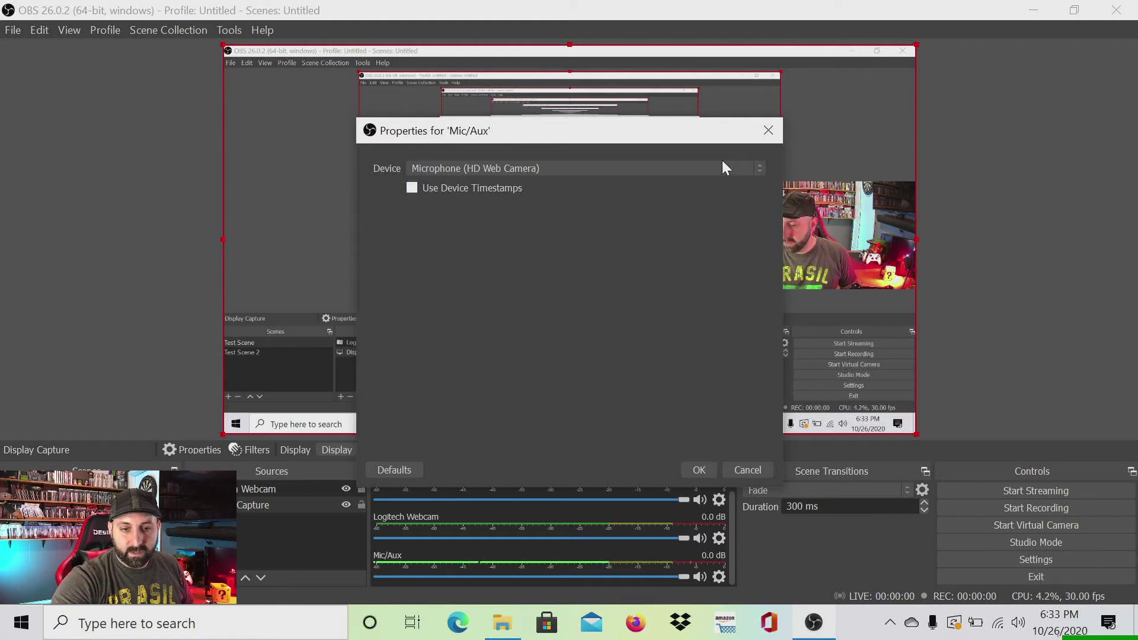
{"action": "left_click", "coordinate": [701, 169]}
{"action": "left_click", "coordinate": [648, 202]}
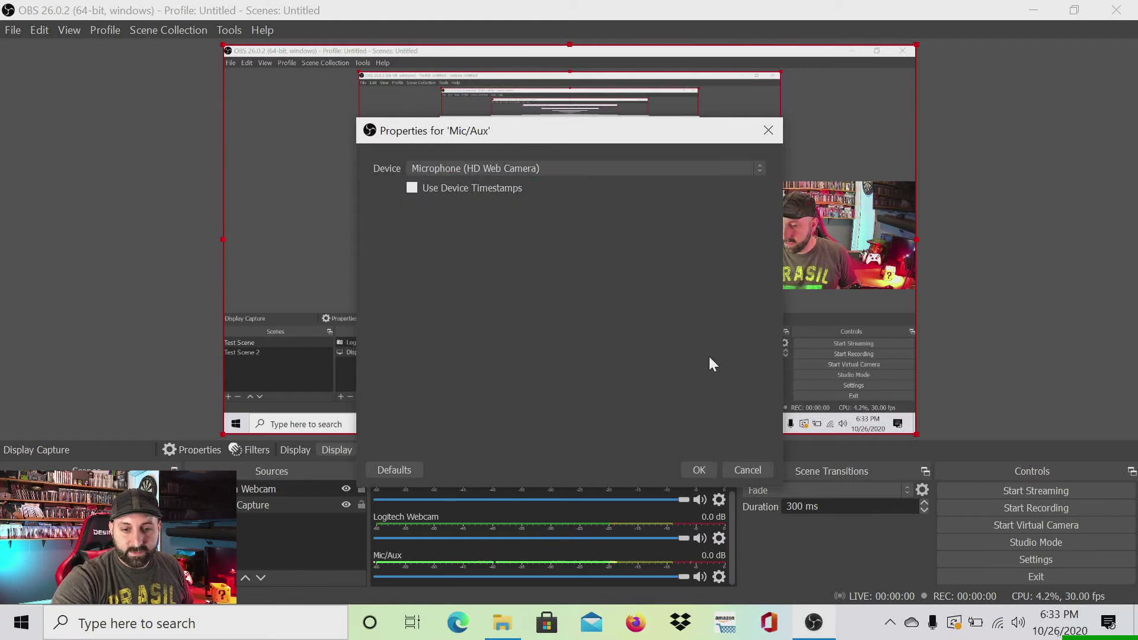
{"action": "left_click", "coordinate": [691, 469]}
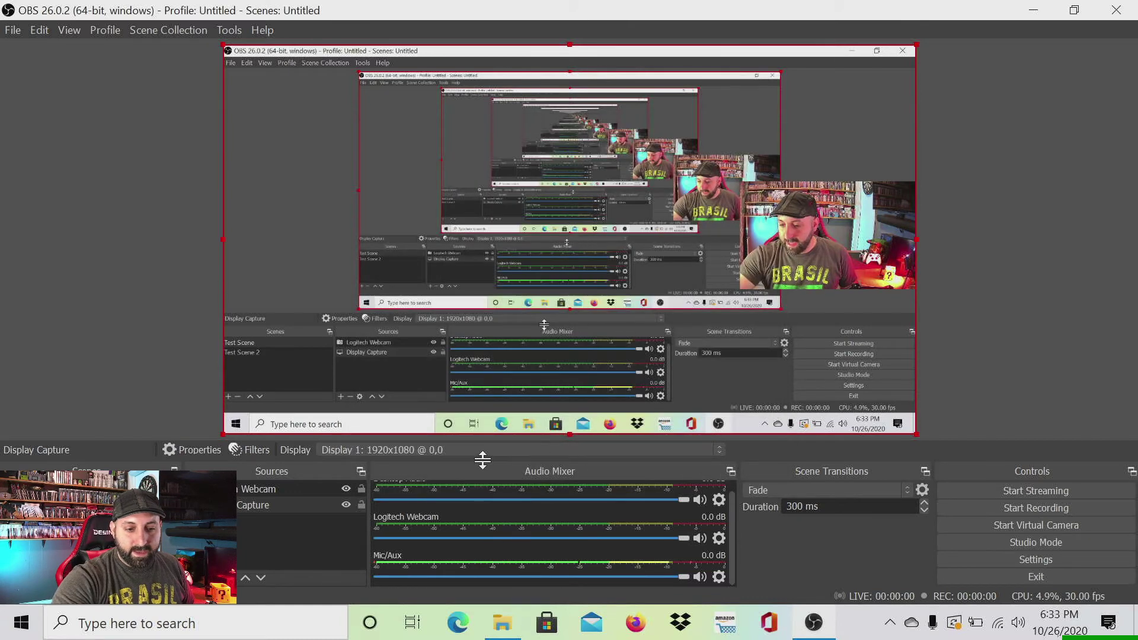
Check the device selected in the Mic/Aux properties and close them without making changes.
{"action": "right_click", "coordinate": [412, 560]}
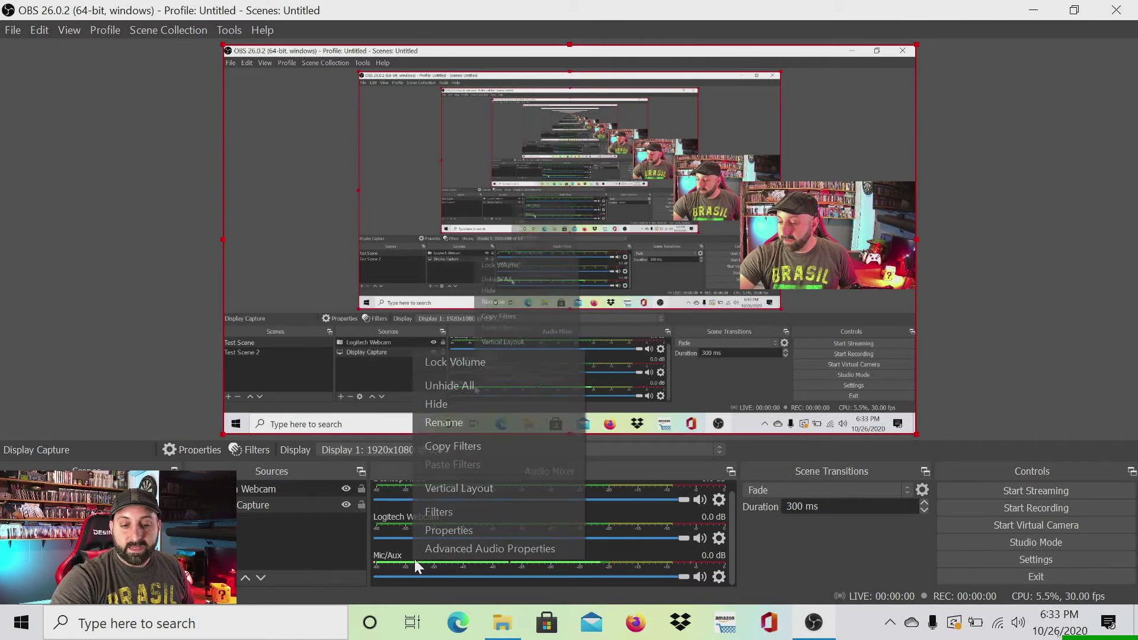
{"action": "left_click", "coordinate": [500, 530]}
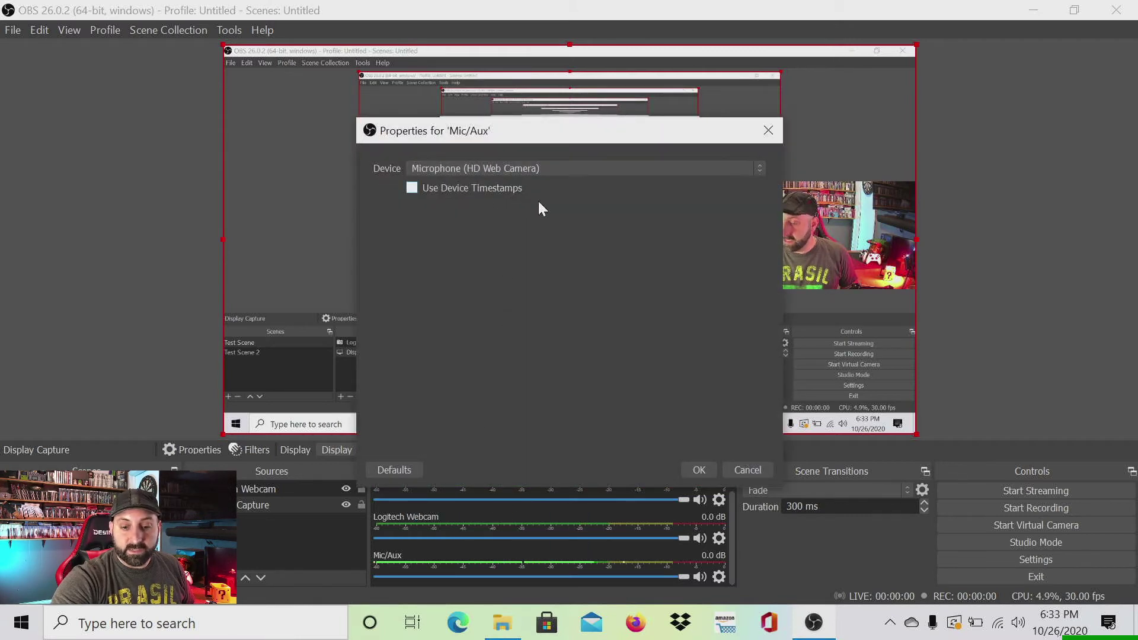
{"action": "left_click", "coordinate": [742, 466]}
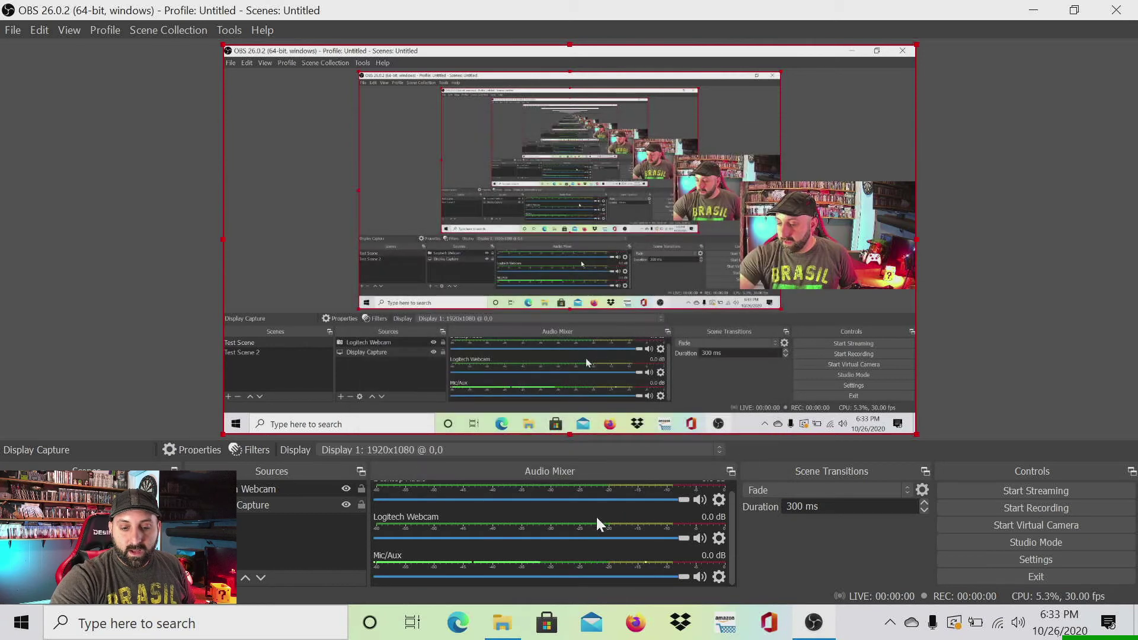
Mute Desktop Audio and Logitech Webcam in the audio mixer and hide the Desktop Audio channel.
{"action": "left_click", "coordinate": [697, 511]}
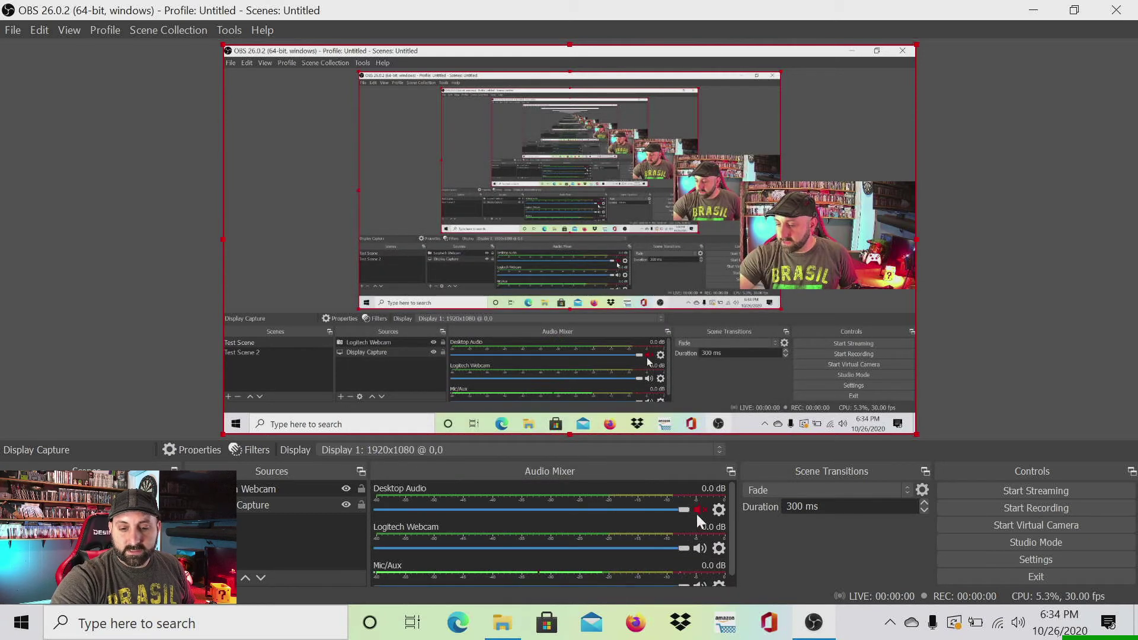
{"action": "left_click", "coordinate": [702, 548]}
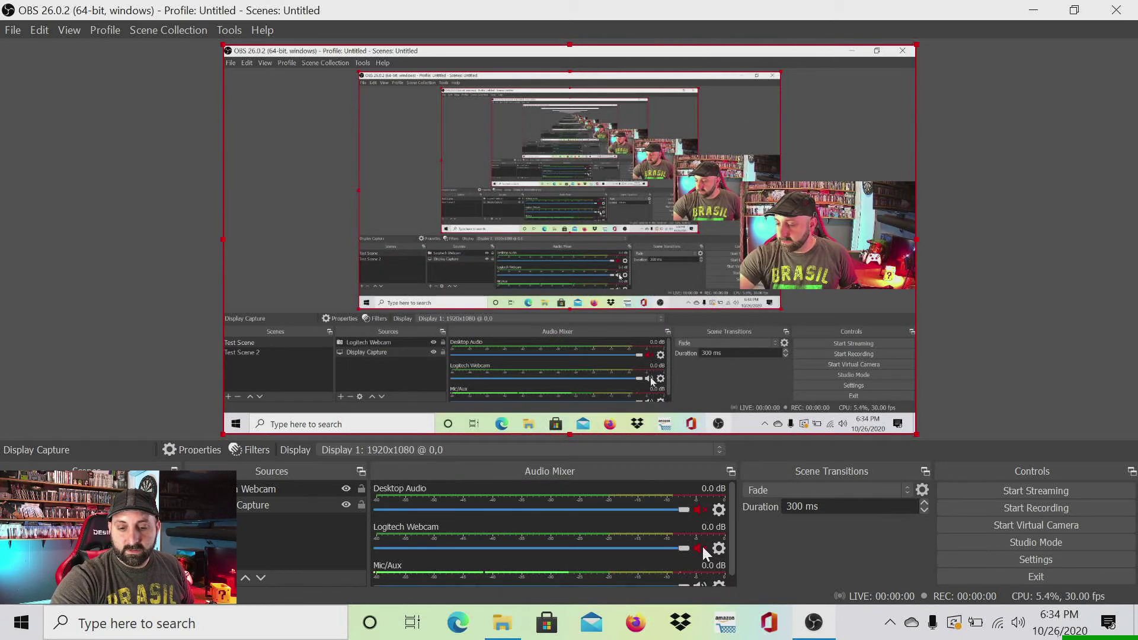
{"action": "left_click", "coordinate": [719, 511]}
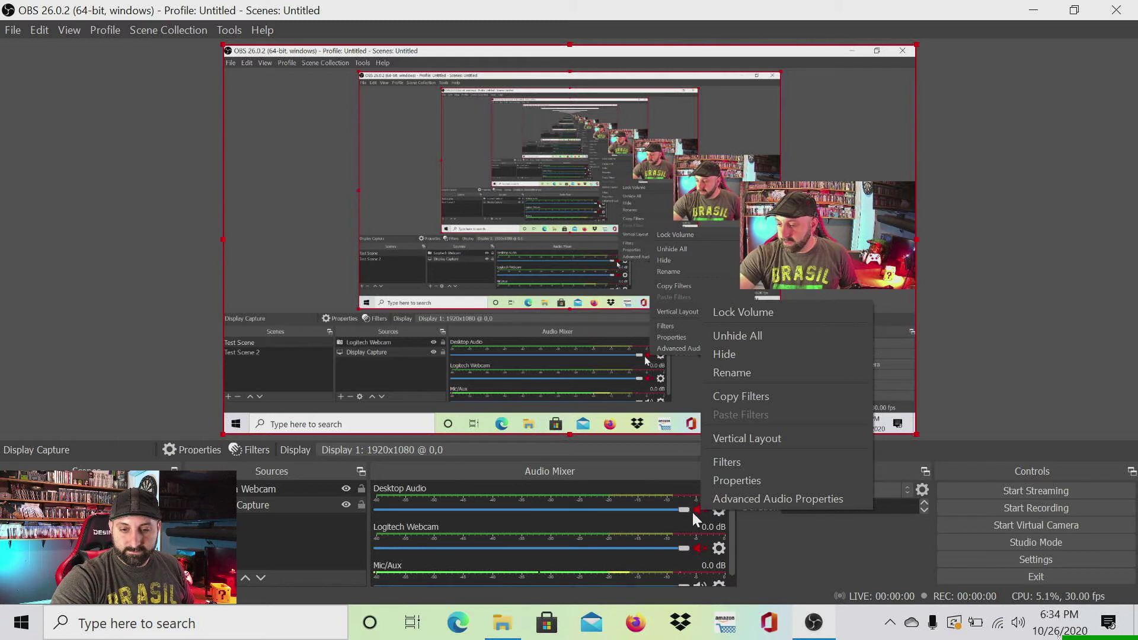
{"action": "left_click", "coordinate": [734, 359]}
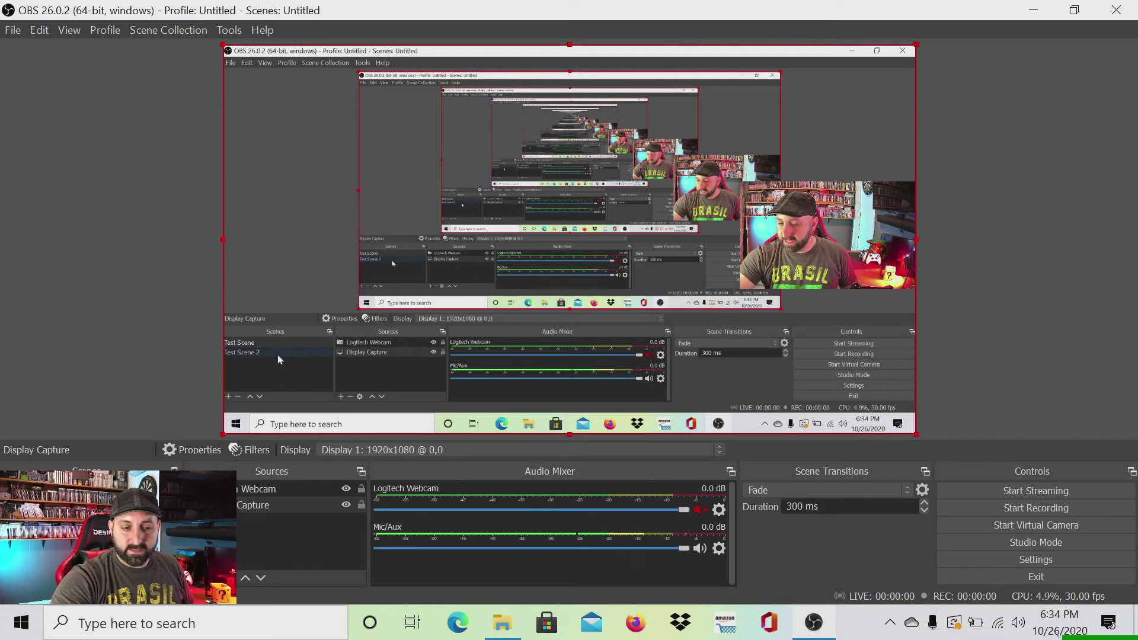
Compare the two scenes by switching to Test Scene 2 and back to Test Scene twice.
{"action": "left_click", "coordinate": [90, 508]}
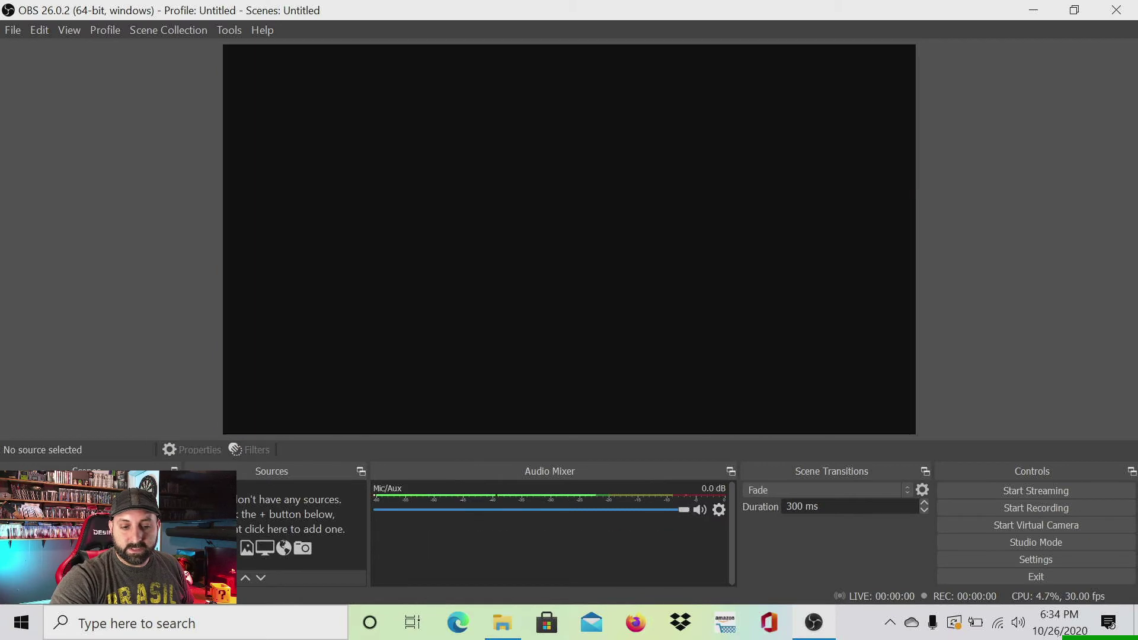
{"action": "left_click", "coordinate": [96, 496]}
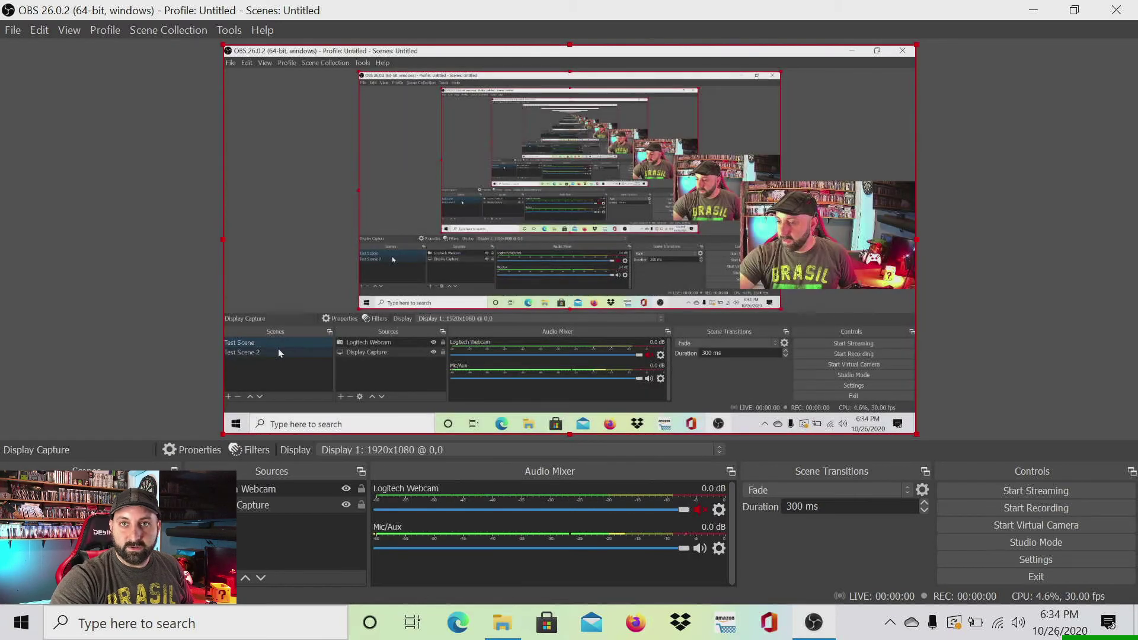
{"action": "left_click", "coordinate": [90, 508]}
{"action": "left_click", "coordinate": [96, 497]}
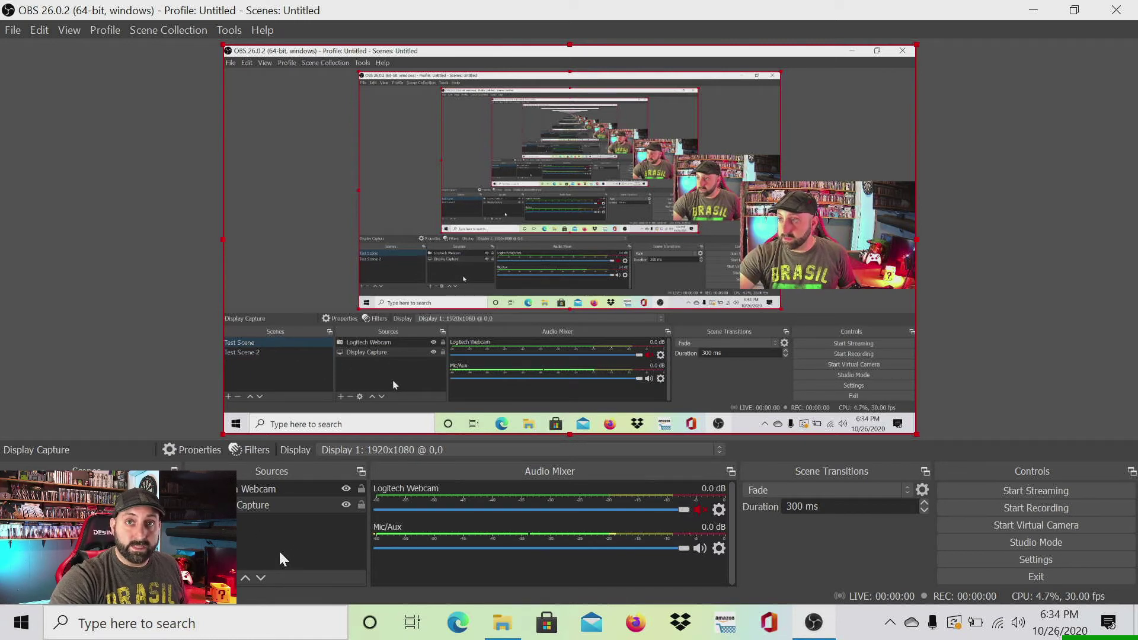
{"action": "left_click", "coordinate": [199, 576]}
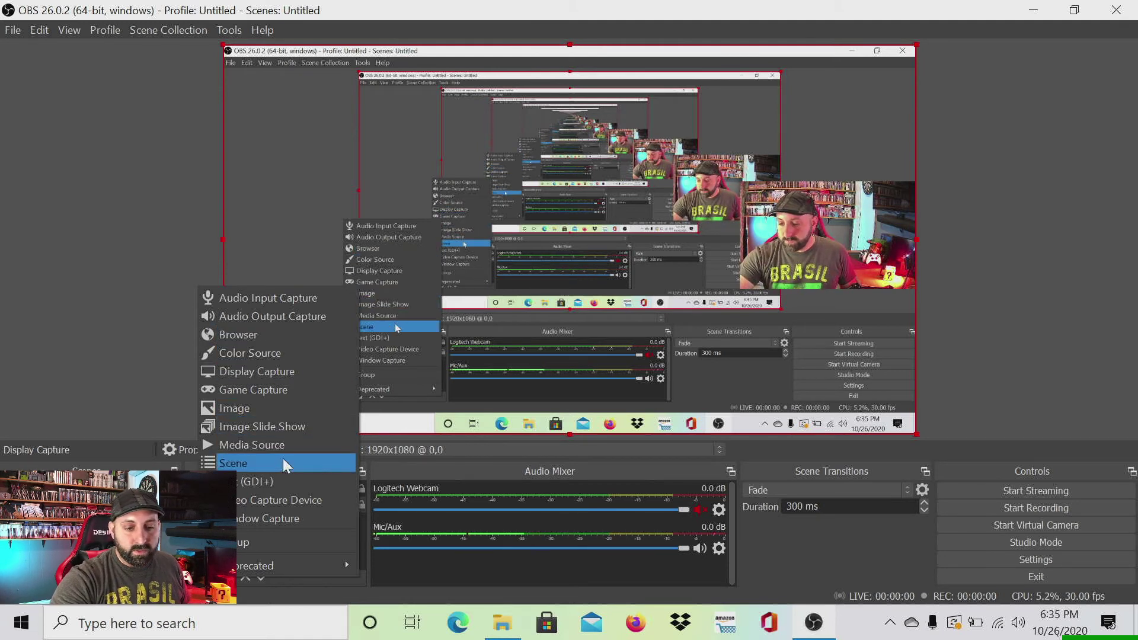
{"action": "left_click", "coordinate": [372, 319]}
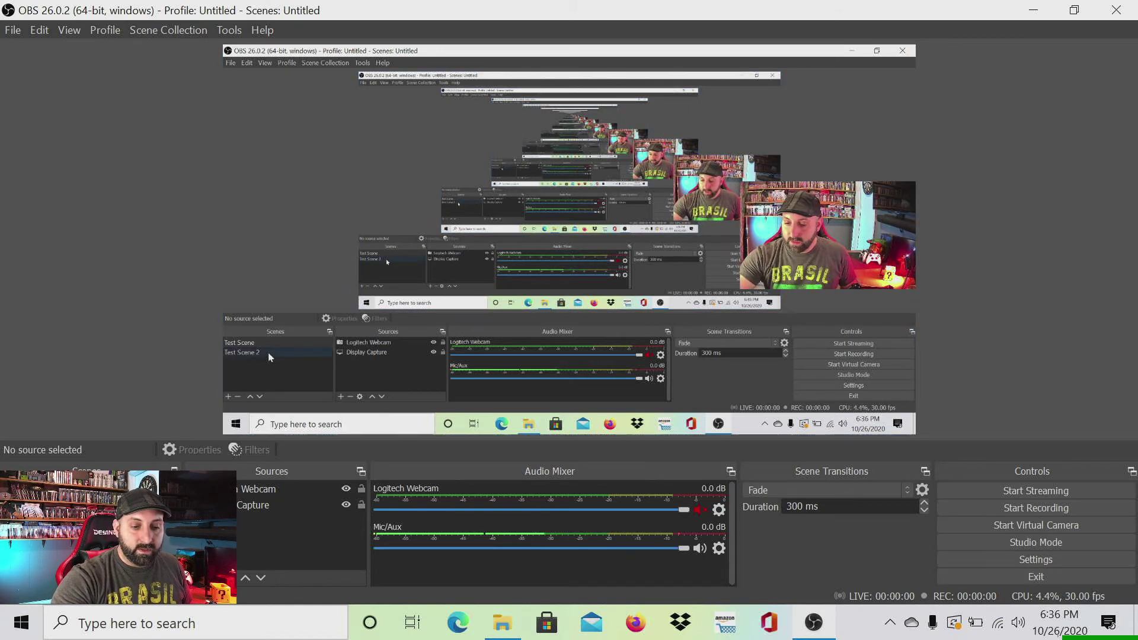
Add the existing Logitech Webcam source to Test Scene 2 and shrink its image to about three quarters of the canvas width.
{"action": "left_click", "coordinate": [30, 505]}
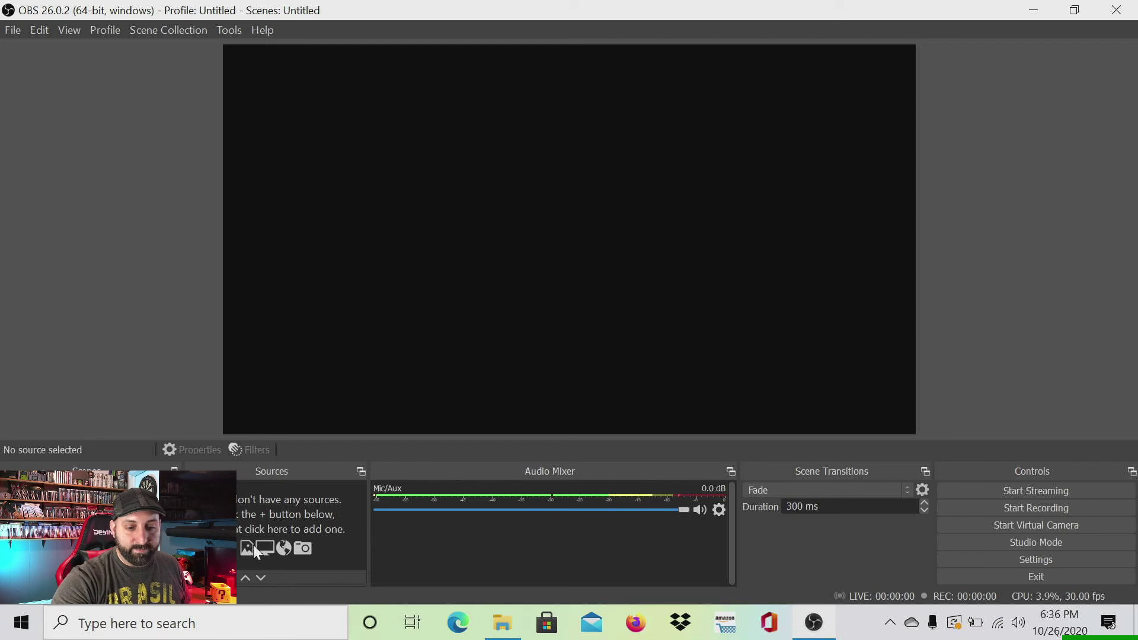
{"action": "left_click", "coordinate": [195, 578]}
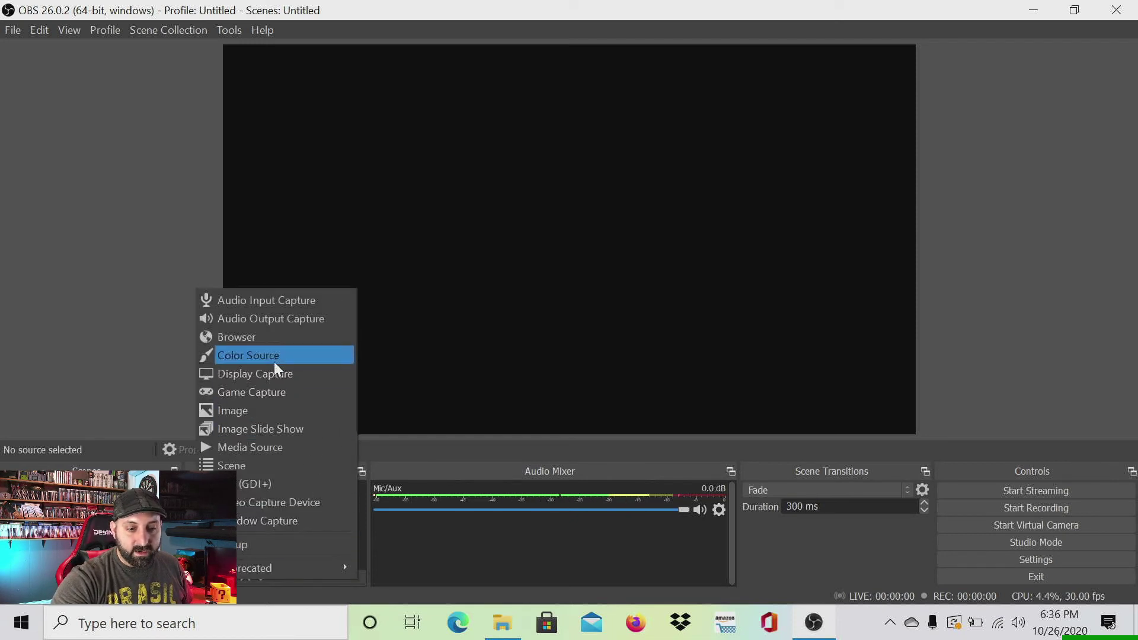
{"action": "left_click", "coordinate": [251, 500]}
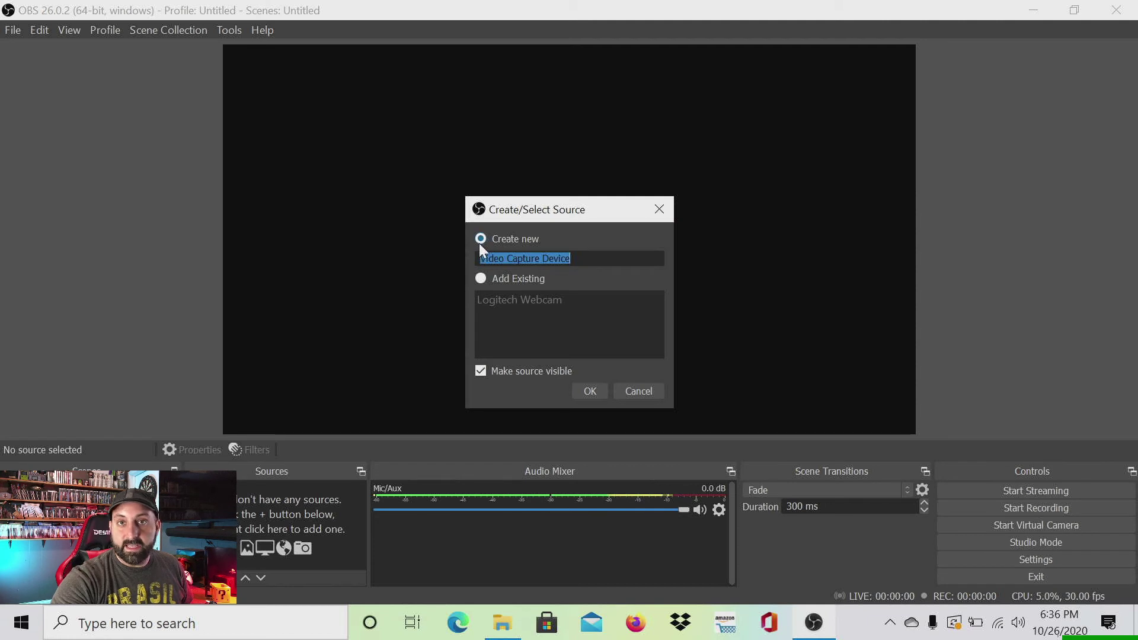
{"action": "left_click", "coordinate": [479, 278]}
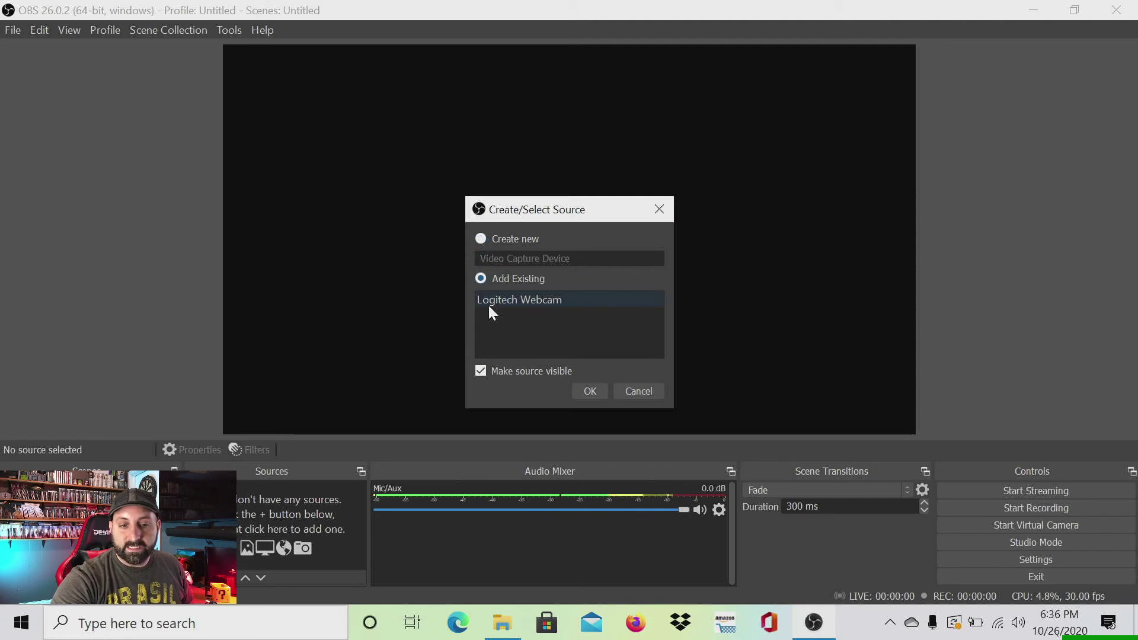
{"action": "left_click", "coordinate": [522, 302]}
{"action": "left_click", "coordinate": [587, 389]}
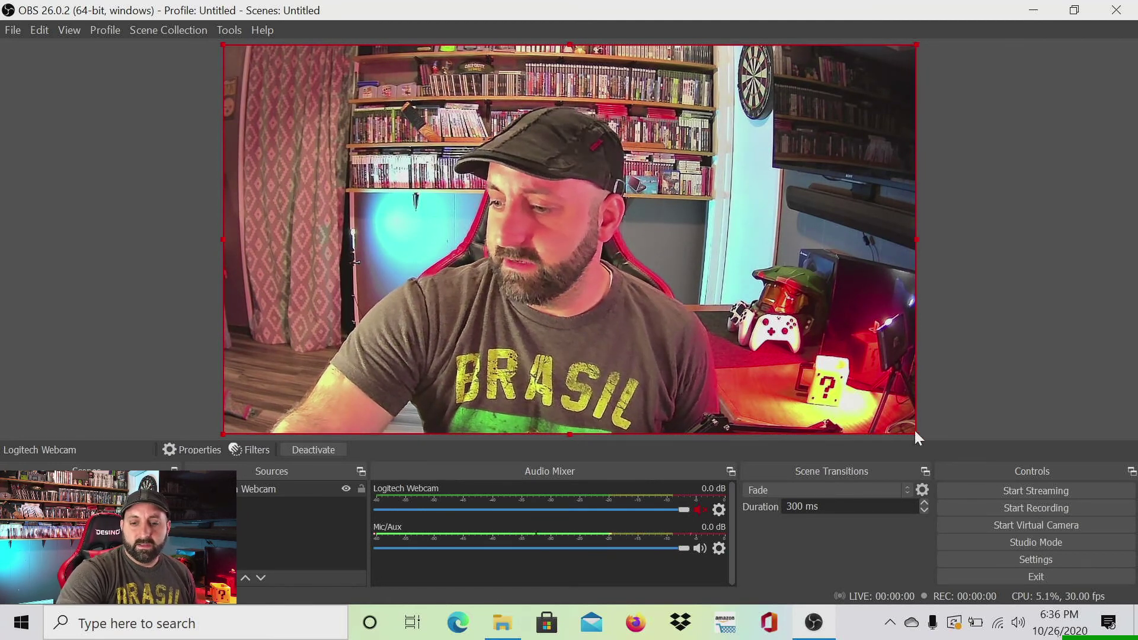
{"action": "left_click_drag", "start_coordinate": [916, 433], "coordinate": [734, 371]}
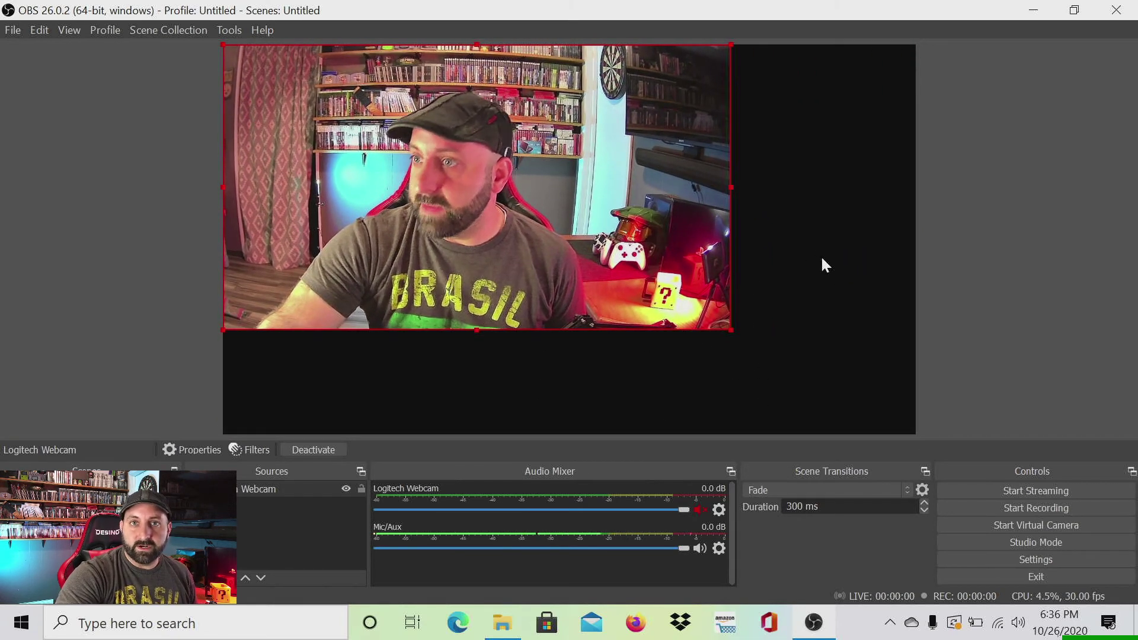